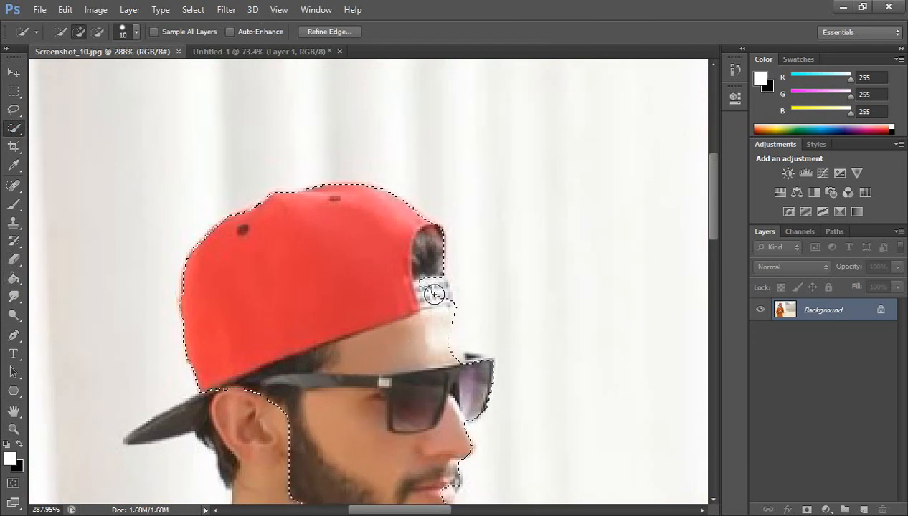
# Extend the Quick Selection of the man over his face, neck, white collar edge and beard
pyautogui.moveTo(328, 376)
pyautogui.mouseDown()
pyautogui.moveTo(234, 392)
pyautogui.moveTo(198, 425)
pyautogui.moveTo(295, 432)
pyautogui.moveTo(276, 483)
pyautogui.moveTo(274, 454)
pyautogui.moveTo(306, 456)
pyautogui.moveTo(360, 265)
pyautogui.moveTo(318, 372)
pyautogui.mouseUp()
pyautogui.click(208, 447)
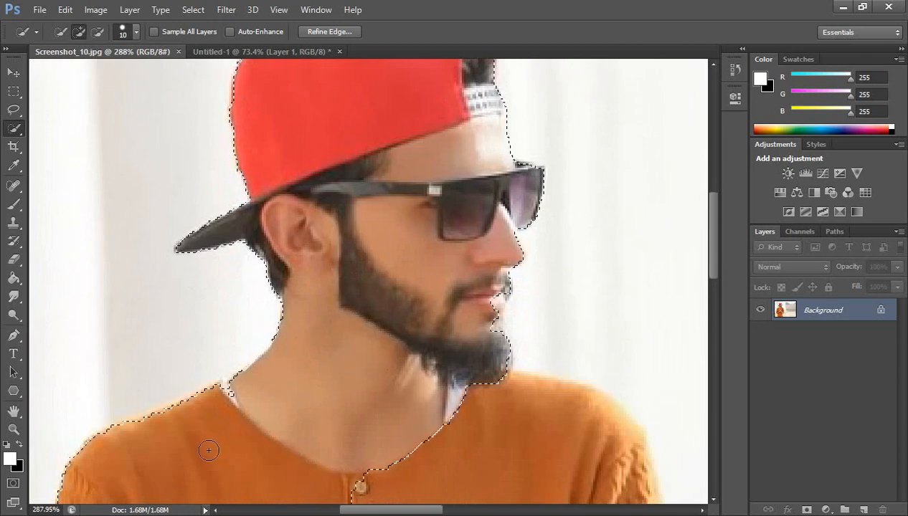
pyautogui.click(237, 394)
pyautogui.click(230, 398)
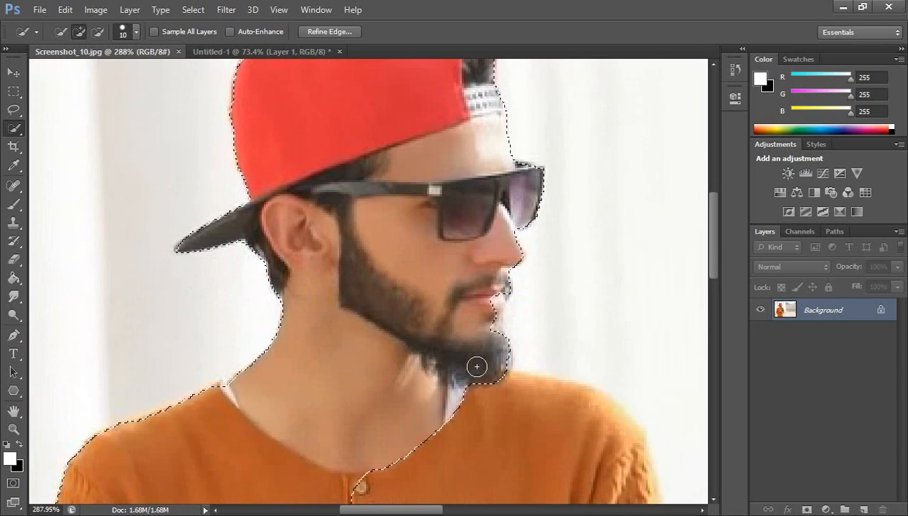
pyautogui.moveTo(474, 365)
pyautogui.mouseDown()
pyautogui.moveTo(515, 388)
pyautogui.moveTo(491, 333)
pyautogui.moveTo(496, 306)
pyautogui.mouseUp()
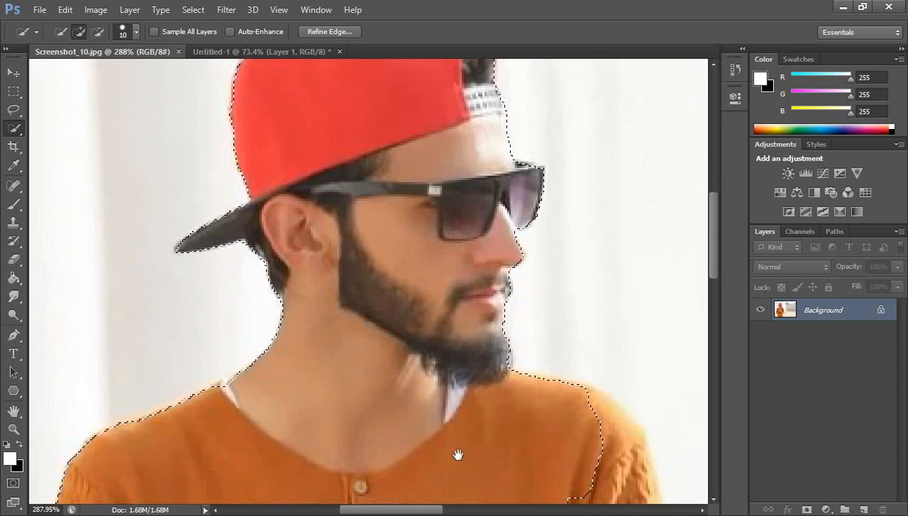
# Extend the selection over the sweater's shoulder and the outer edge of the sleeve on the watch side
pyautogui.moveTo(458, 454); pyautogui.dragTo(403, 299)
pyautogui.moveTo(486, 257)
pyautogui.mouseDown()
pyautogui.moveTo(542, 273)
pyautogui.moveTo(605, 420)
pyautogui.moveTo(602, 450)
pyautogui.mouseUp()
pyautogui.moveTo(464, 443); pyautogui.dragTo(412, 266)
pyautogui.moveTo(324, 204)
pyautogui.mouseDown()
pyautogui.moveTo(308, 390)
pyautogui.moveTo(327, 370)
pyautogui.moveTo(302, 331)
pyautogui.moveTo(355, 361)
pyautogui.moveTo(412, 443)
pyautogui.moveTo(440, 422)
pyautogui.moveTo(443, 474)
pyautogui.moveTo(313, 490)
pyautogui.moveTo(430, 444)
pyautogui.moveTo(542, 466)
pyautogui.mouseUp()
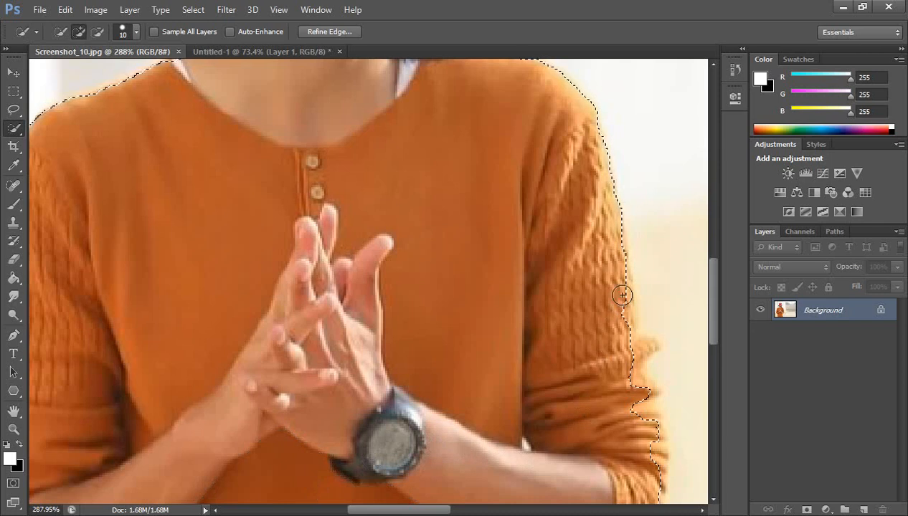
pyautogui.moveTo(622, 293)
pyautogui.mouseDown()
pyautogui.moveTo(644, 395)
pyautogui.moveTo(638, 478)
pyautogui.mouseUp()
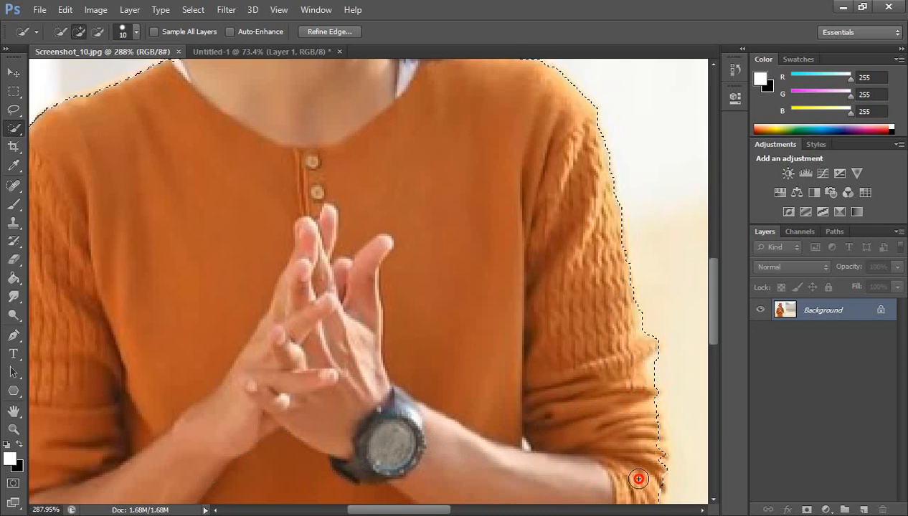
# Add the lower part of the sweater to the selection, along its side edge down to the hem
pyautogui.moveTo(569, 470); pyautogui.dragTo(494, 192)
pyautogui.moveTo(206, 170); pyautogui.dragTo(308, 285)
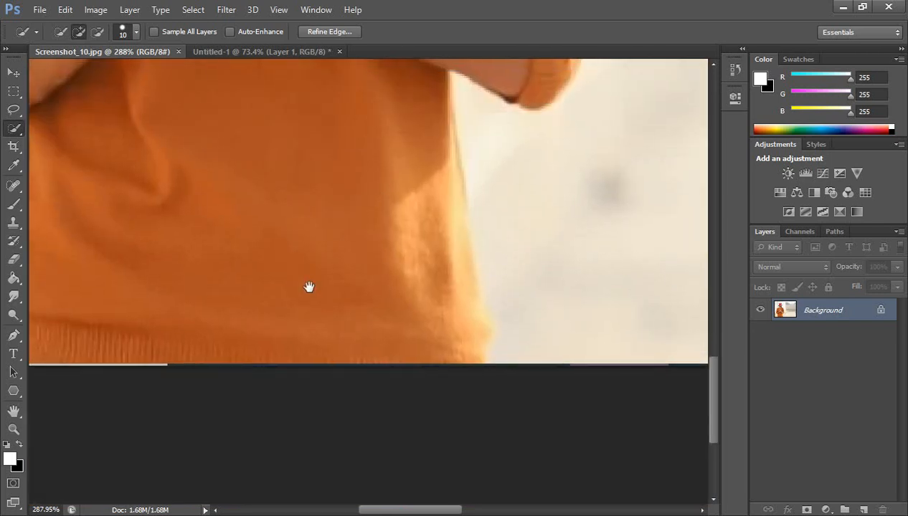
pyautogui.moveTo(444, 186); pyautogui.dragTo(464, 338)
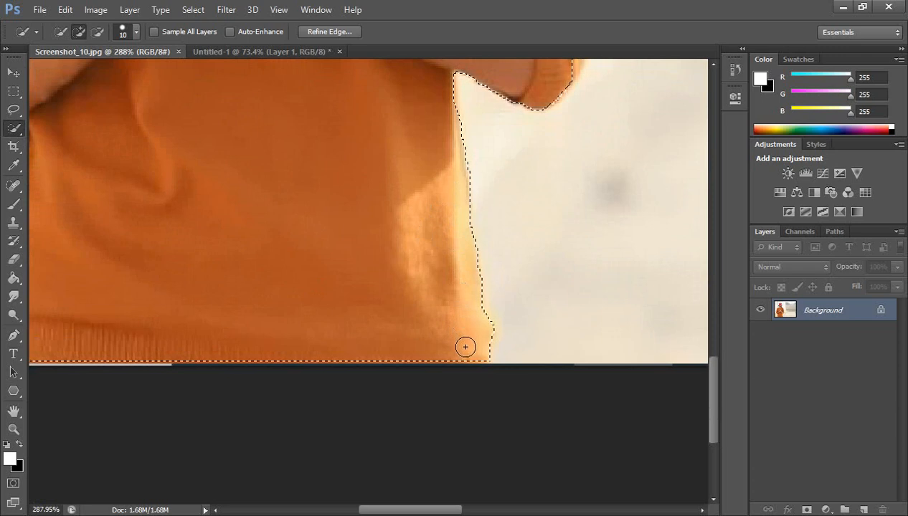
# Complete the selection around the rolled-up sleeve at the elbow and subtract the background notch beside its folds
pyautogui.moveTo(254, 240); pyautogui.dragTo(423, 315)
pyautogui.moveTo(622, 255); pyautogui.dragTo(334, 326)
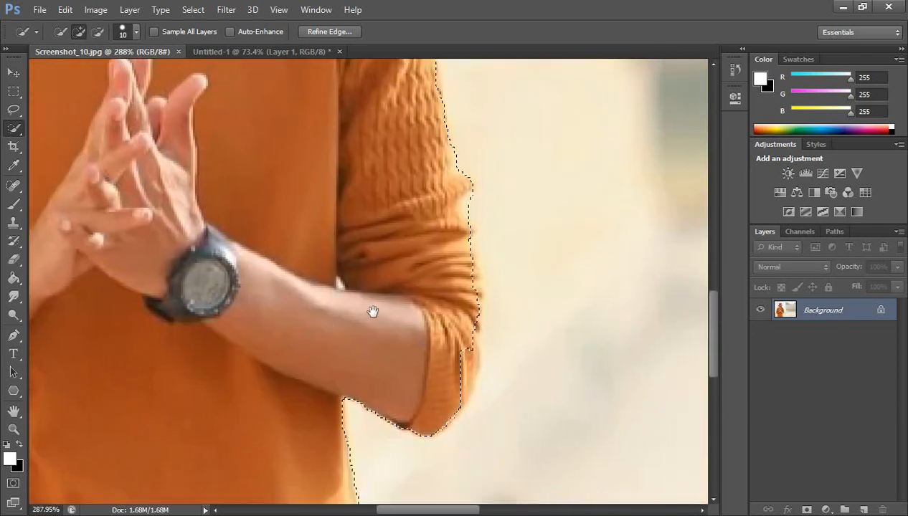
pyautogui.moveTo(439, 419); pyautogui.dragTo(465, 356)
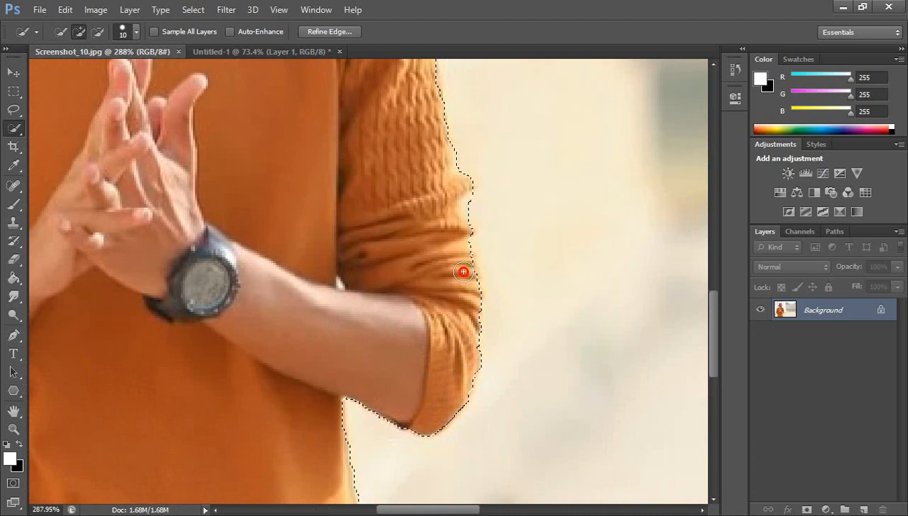
pyautogui.keyDown('alt'); pyautogui.click(475, 210); pyautogui.keyUp('alt')
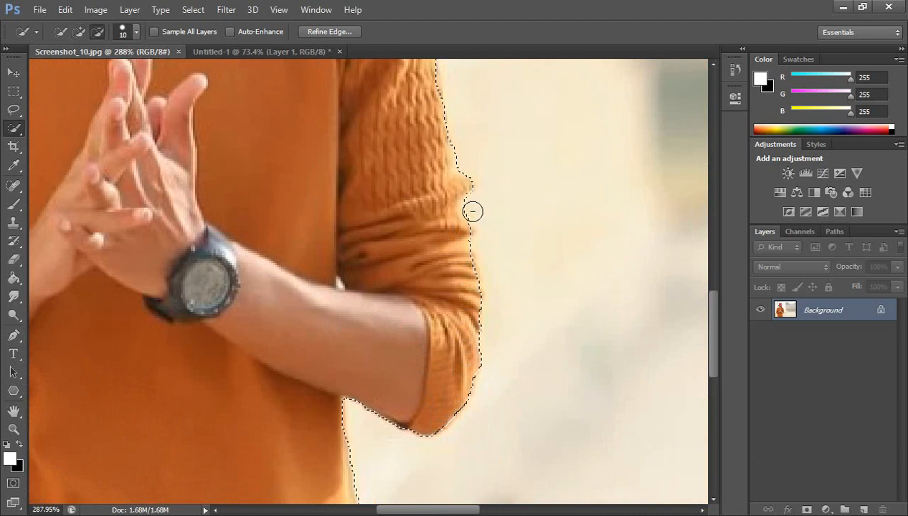
pyautogui.moveTo(473, 211); pyautogui.dragTo(462, 141)
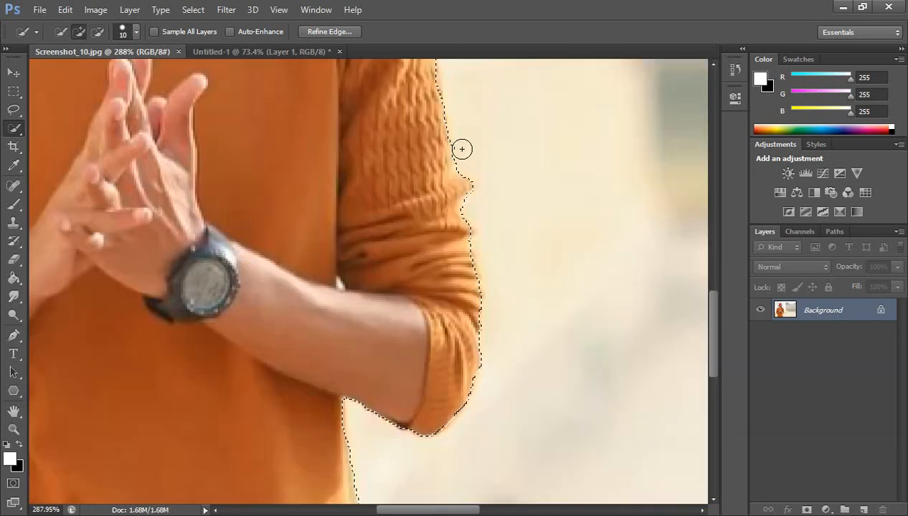
# Add the upper edge of the sunglasses to the selection and check the man's outline against the whole image
pyautogui.moveTo(387, 149); pyautogui.dragTo(367, 368)
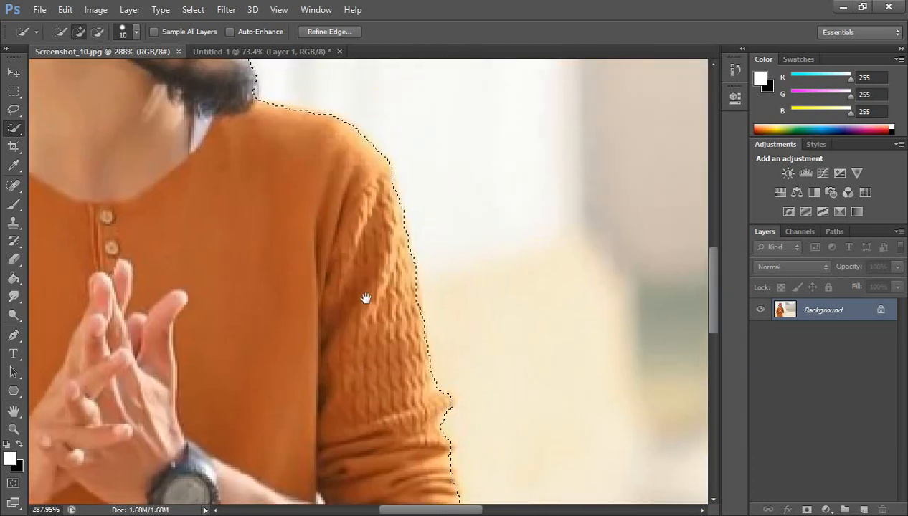
pyautogui.moveTo(353, 237); pyautogui.dragTo(395, 398)
pyautogui.moveTo(299, 390); pyautogui.dragTo(329, 492)
pyautogui.moveTo(263, 304); pyautogui.dragTo(286, 404)
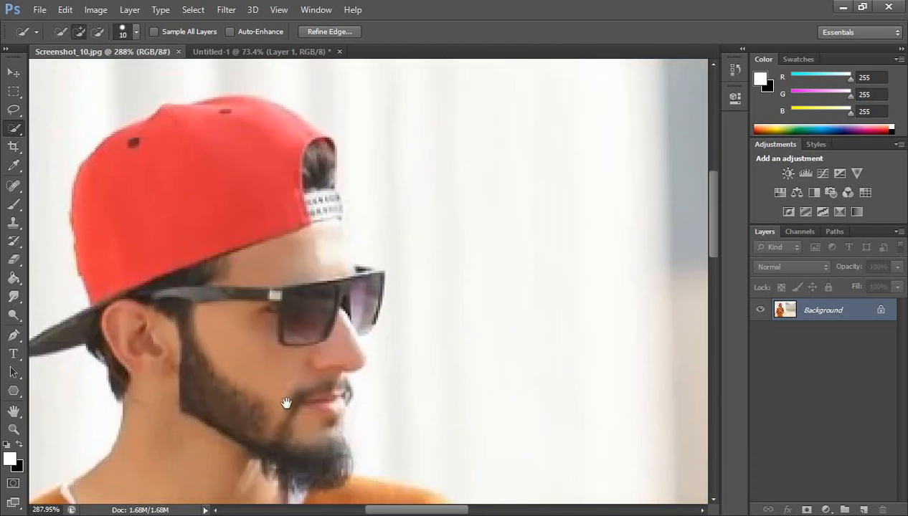
pyautogui.click(361, 274)
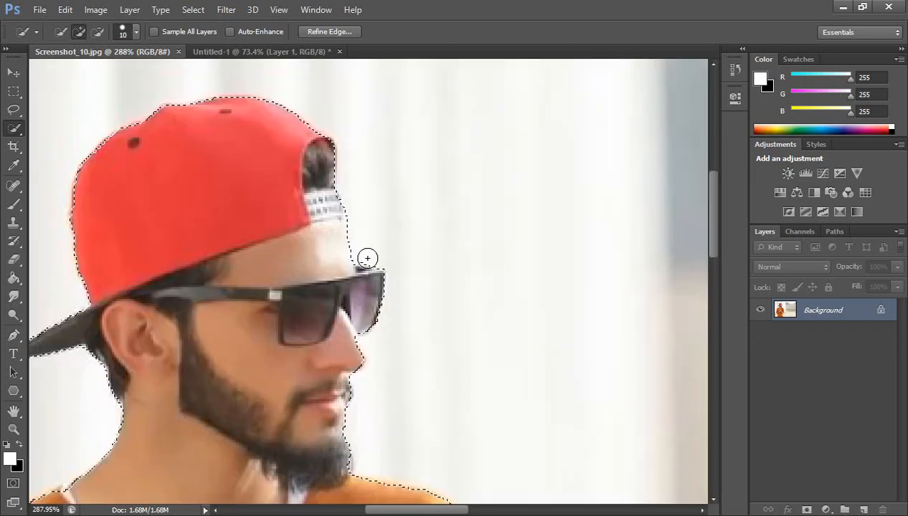
pyautogui.press('alt')
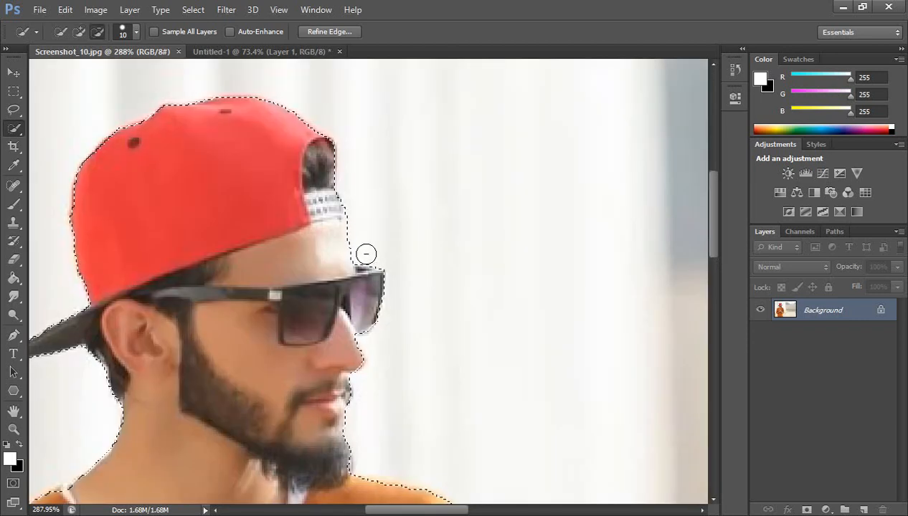
pyautogui.press('z')
pyautogui.moveTo(402, 239)
pyautogui.mouseDown()
pyautogui.moveTo(385, 312)
pyautogui.moveTo(352, 310)
pyautogui.mouseUp()
pyautogui.moveTo(438, 297); pyautogui.dragTo(422, 298)
pyautogui.hotkey('ctrl', '0')
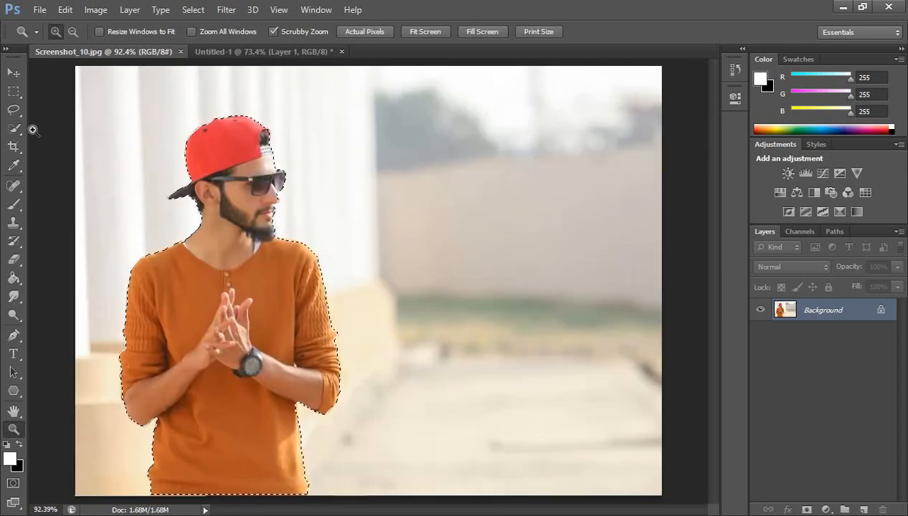
# Move the selected man into the Untitled-1 document, placing the cutout near the middle of the canvas
pyautogui.click(13, 73)
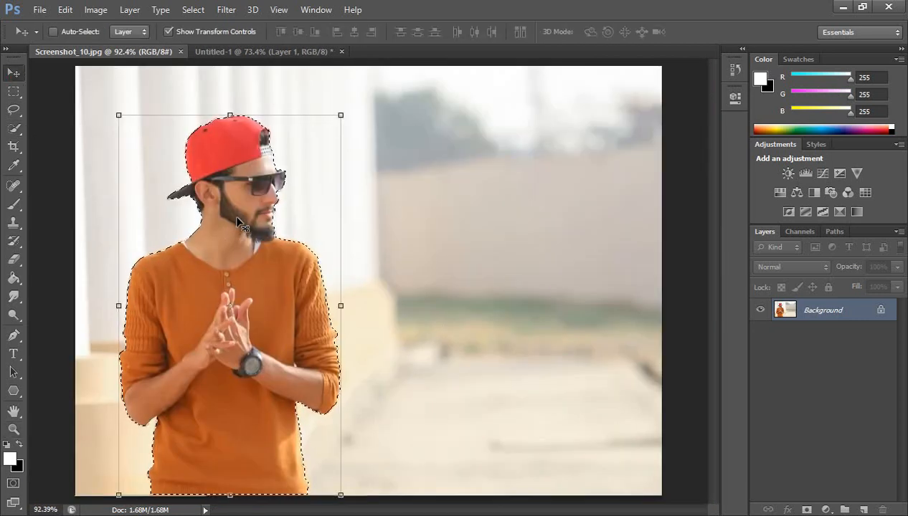
pyautogui.moveTo(237, 216); pyautogui.dragTo(265, 57)
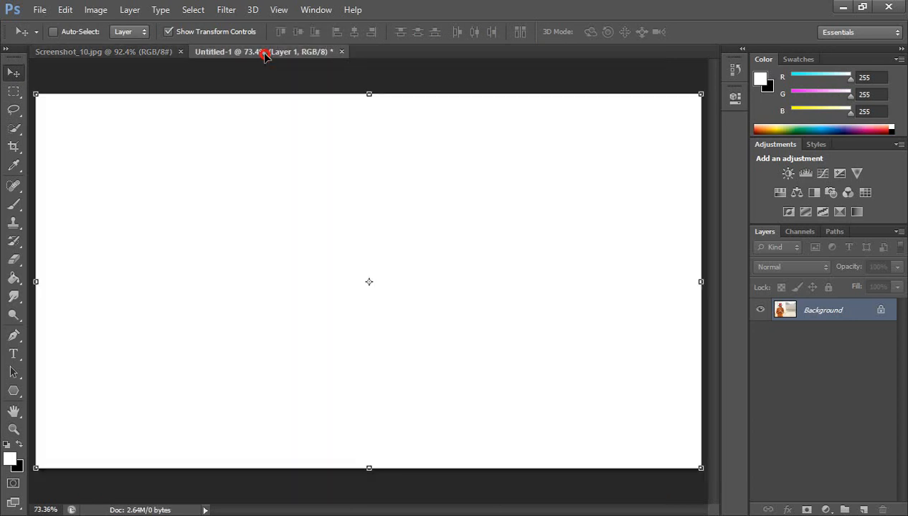
pyautogui.moveTo(364, 248)
pyautogui.mouseDown()
pyautogui.moveTo(372, 276)
pyautogui.moveTo(370, 247)
pyautogui.mouseUp()
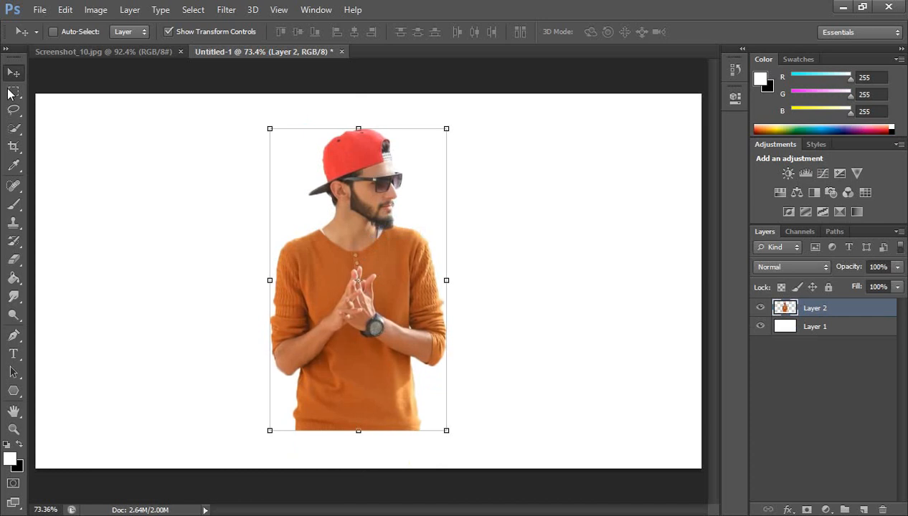
# Draw a large three-sided polygon with no fill and no stroke beside the man, replacing the smaller first attempt
pyautogui.click(16, 391)
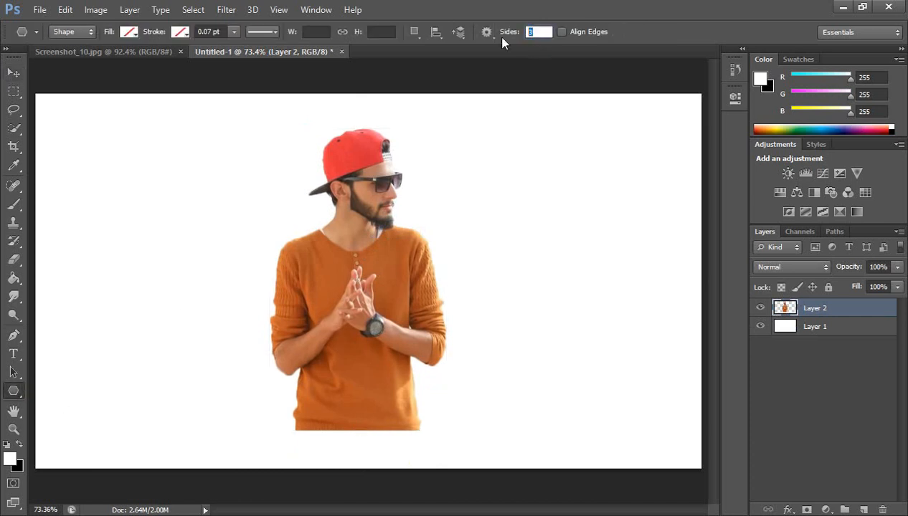
pyautogui.write('3')
pyautogui.click(129, 33)
pyautogui.click(180, 32)
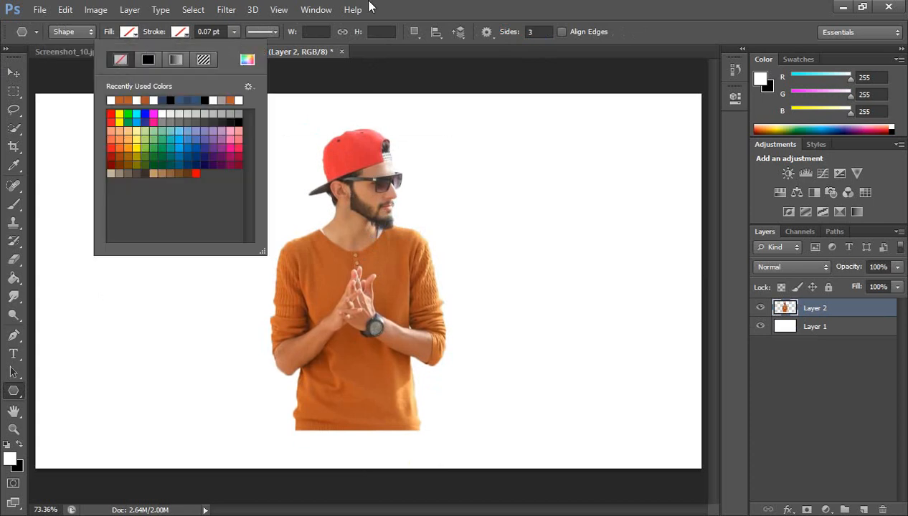
pyautogui.click(548, 4)
pyautogui.moveTo(281, 252); pyautogui.dragTo(357, 296)
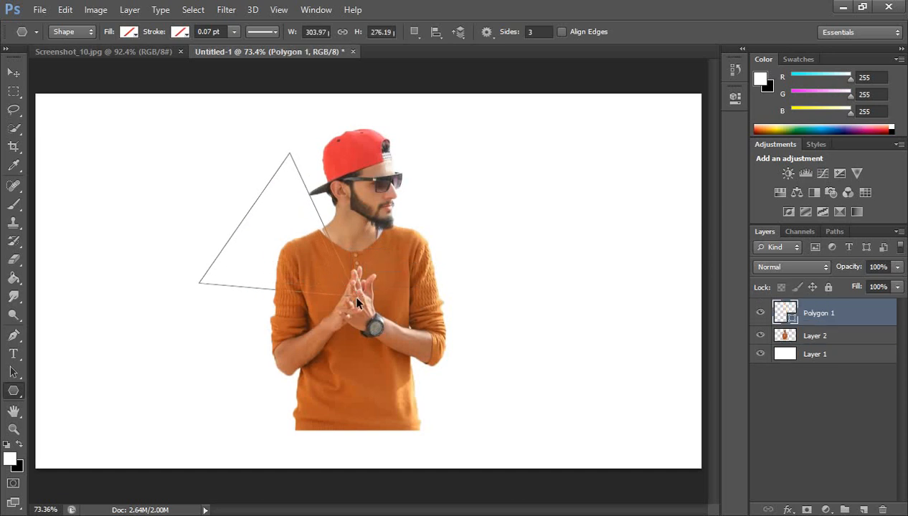
pyautogui.hotkey('ctrl', 'z')
pyautogui.moveTo(243, 229); pyautogui.dragTo(361, 297)
# Move the triangle over the man's torso, rotate it about 57° so it points downward, and apply the transformation
pyautogui.click(13, 72)
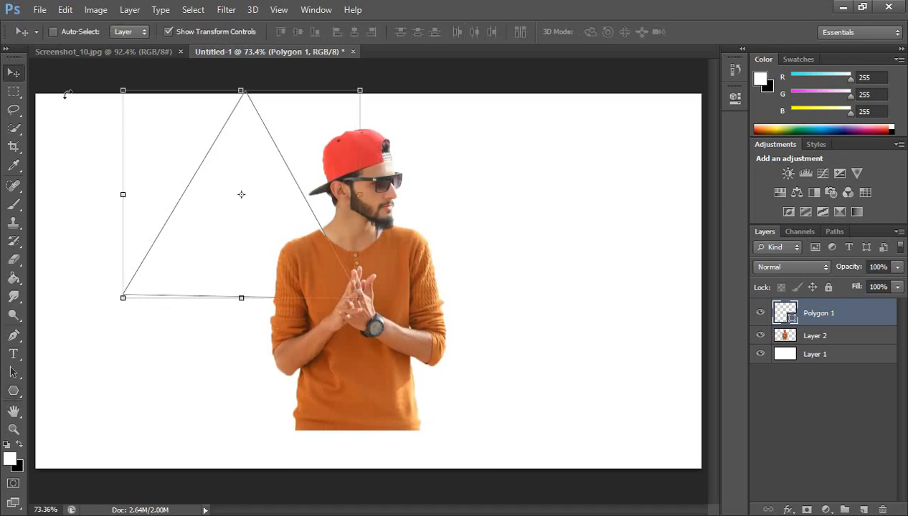
pyautogui.moveTo(237, 151); pyautogui.dragTo(294, 235)
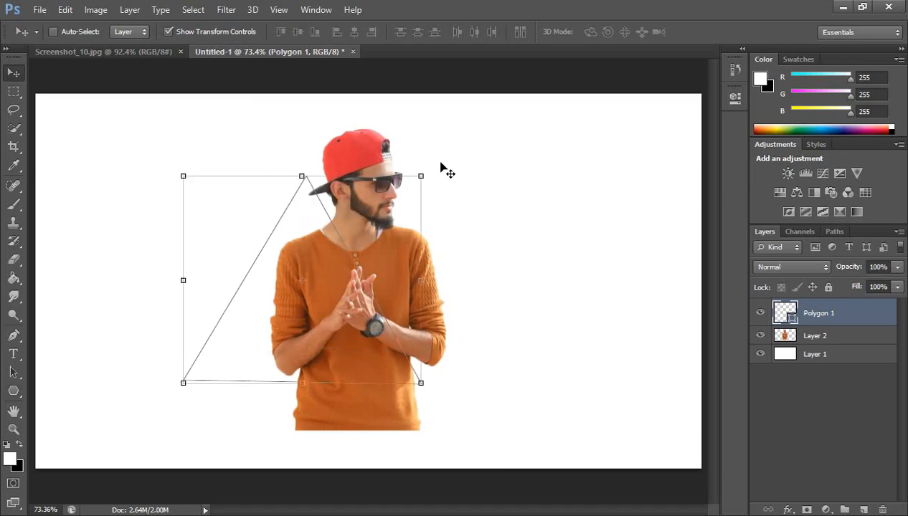
pyautogui.moveTo(432, 170); pyautogui.dragTo(515, 350)
pyautogui.moveTo(371, 319); pyautogui.dragTo(448, 316)
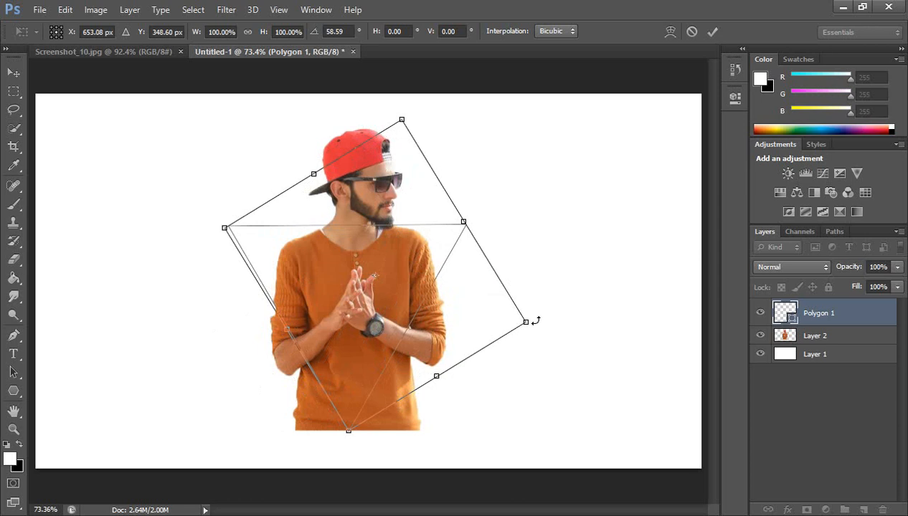
pyautogui.moveTo(532, 318); pyautogui.dragTo(537, 316)
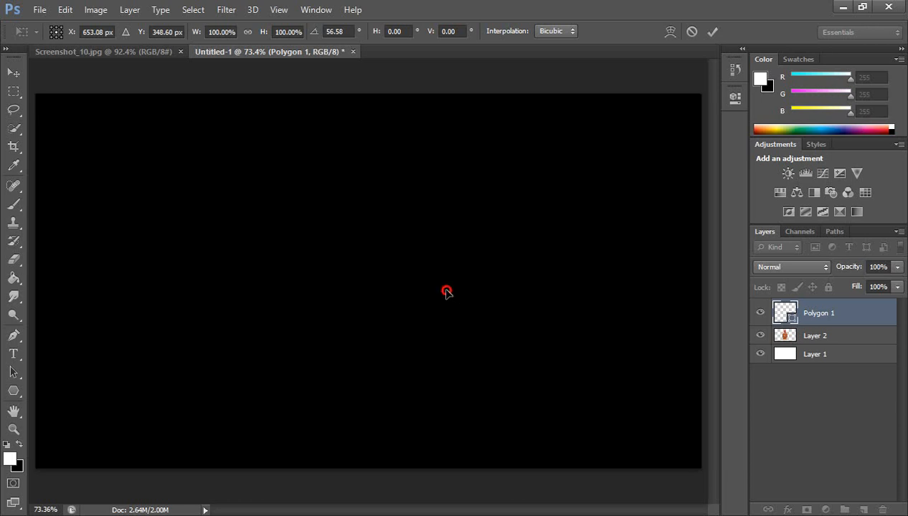
pyautogui.moveTo(446, 289); pyautogui.dragTo(437, 288)
pyautogui.click(9, 75)
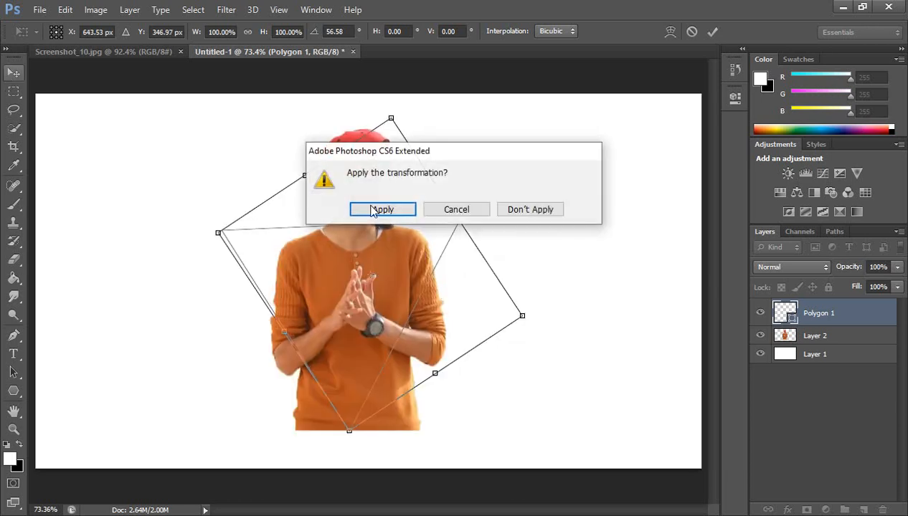
pyautogui.click(372, 210)
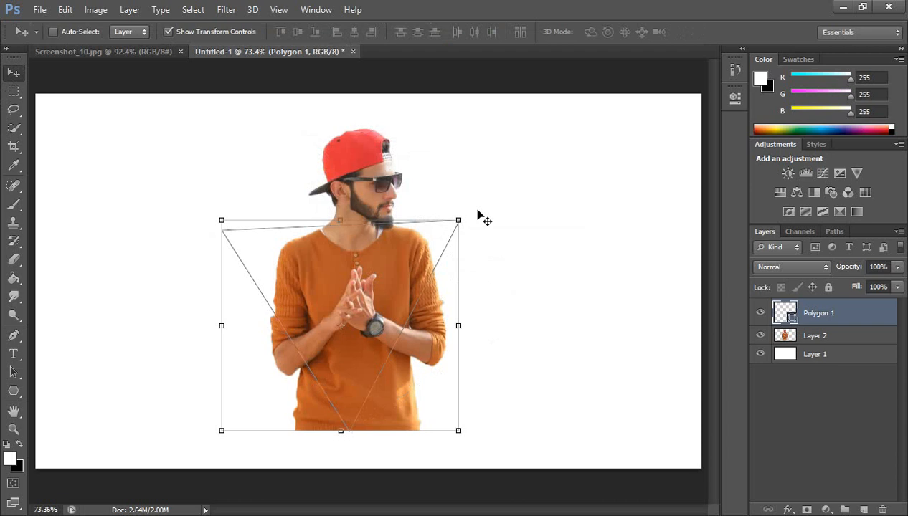
# Level the triangle's upper edge and centre the shape on the man's torso
pyautogui.moveTo(475, 214); pyautogui.dragTo(479, 218)
pyautogui.click(13, 72)
pyautogui.click(402, 208)
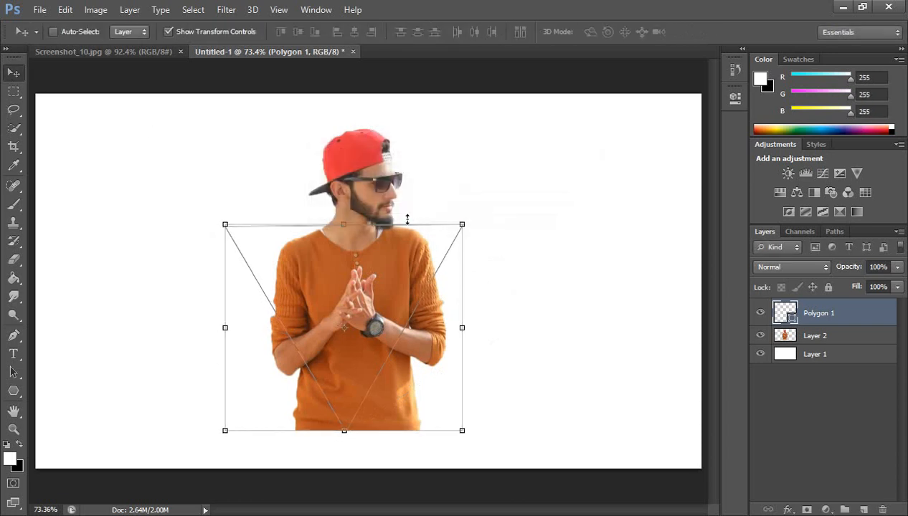
pyautogui.moveTo(401, 255)
pyautogui.mouseDown()
pyautogui.moveTo(408, 255)
pyautogui.moveTo(401, 249)
pyautogui.mouseUp()
pyautogui.hotkey('ctrl', 't')
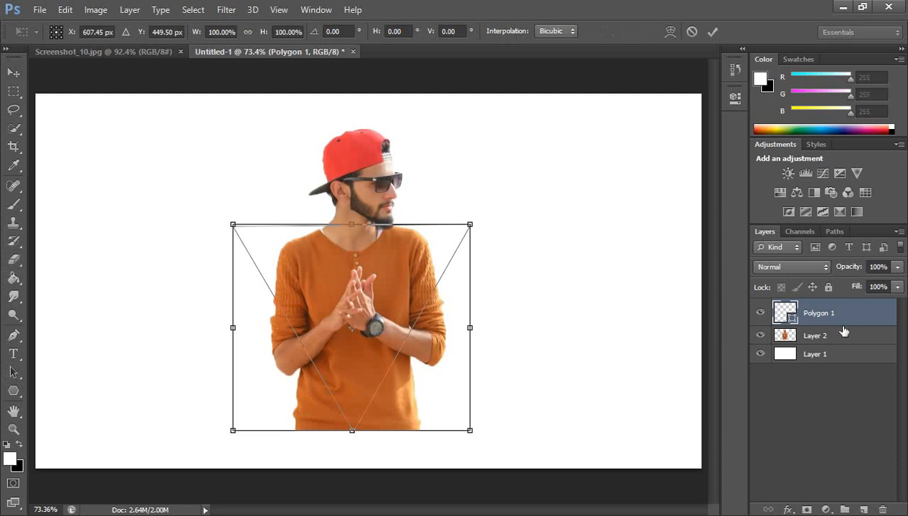
# Sample the sweater's orange, rasterize the triangle and fill it with that colour using the Paint Bucket
pyautogui.click(18, 161)
pyautogui.click(331, 260)
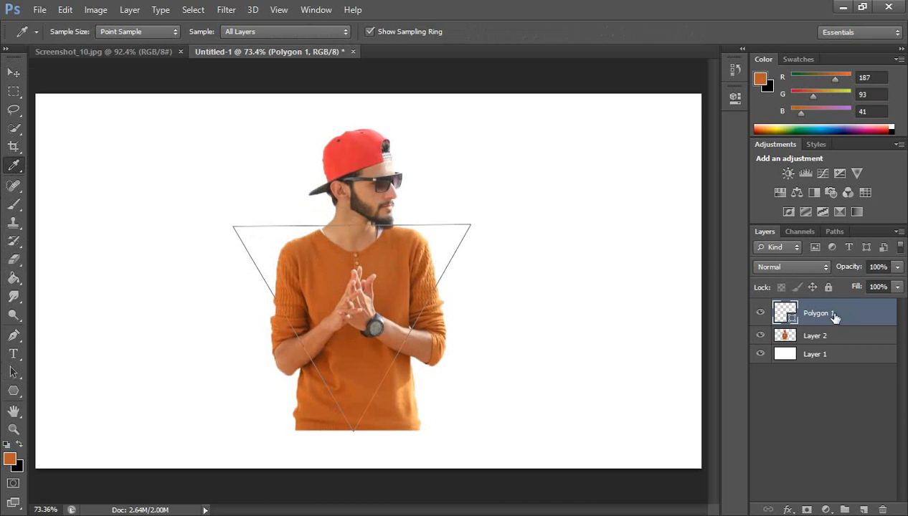
pyautogui.click(15, 278)
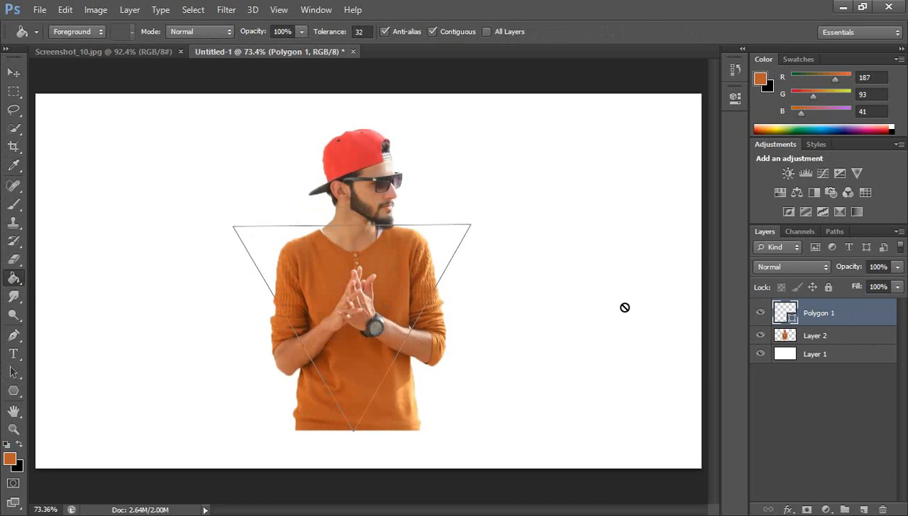
pyautogui.click(386, 274)
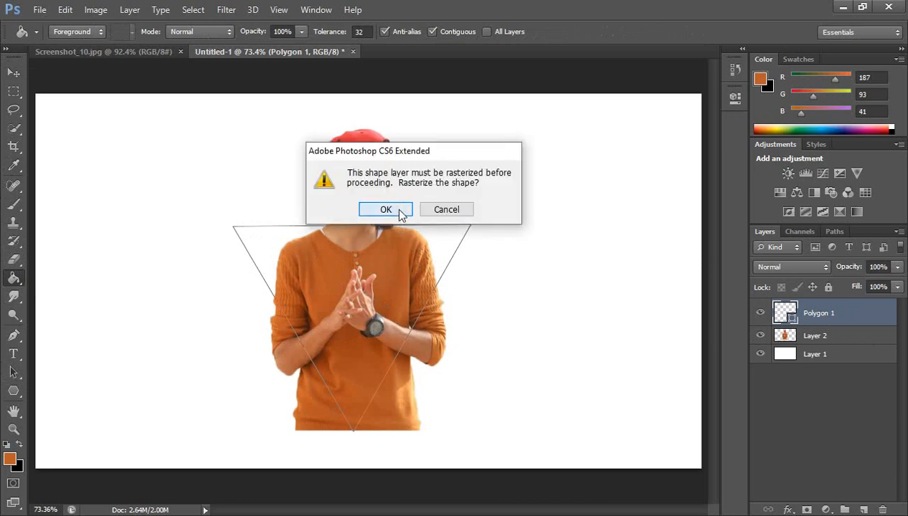
pyautogui.click(386, 209)
pyautogui.click(365, 271)
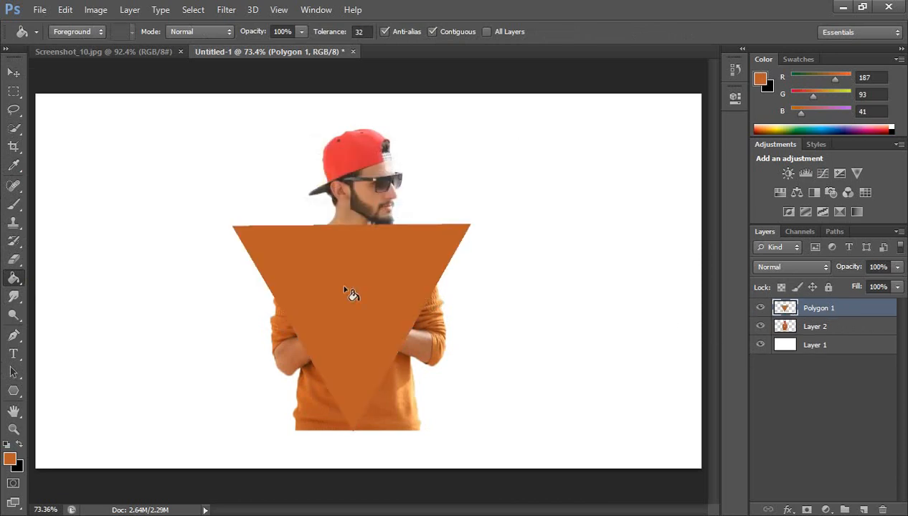
# Place the Polygon 1 layer beneath Layer 2 so the orange triangle sits behind the man
pyautogui.moveTo(829, 314); pyautogui.dragTo(836, 332)
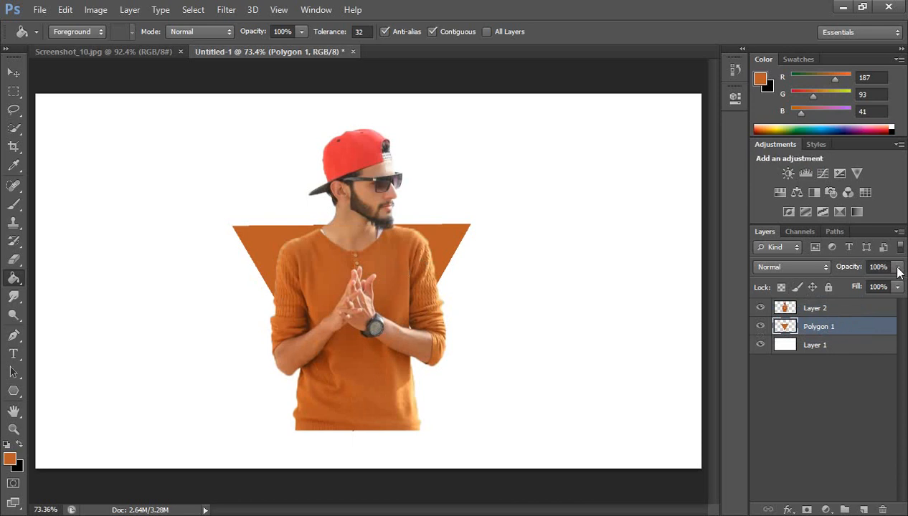
# Lower the opacity of Layer 2 to 58% so the triangle's outline shows through the man
pyautogui.click(898, 267)
pyautogui.moveTo(895, 284)
pyautogui.mouseDown()
pyautogui.moveTo(856, 283)
pyautogui.moveTo(898, 285)
pyautogui.mouseUp()
pyautogui.click(830, 310)
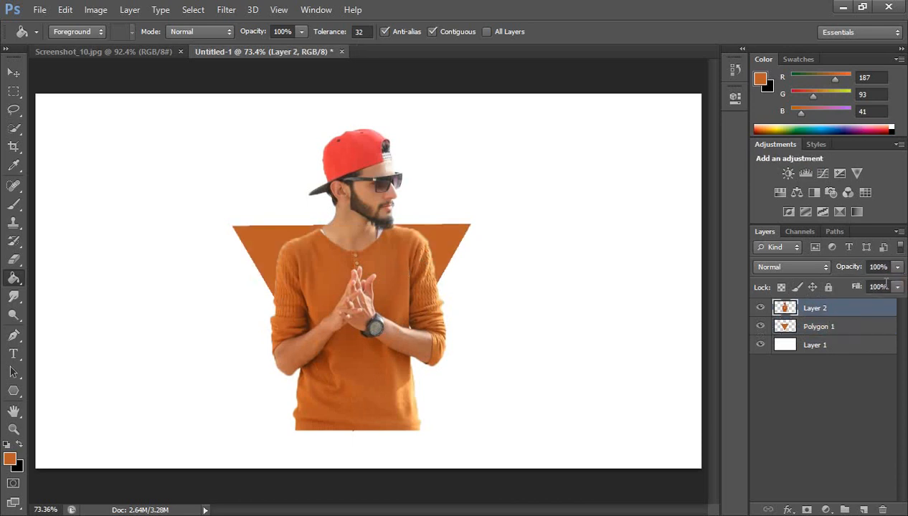
pyautogui.click(899, 270)
pyautogui.moveTo(874, 287); pyautogui.dragTo(864, 288)
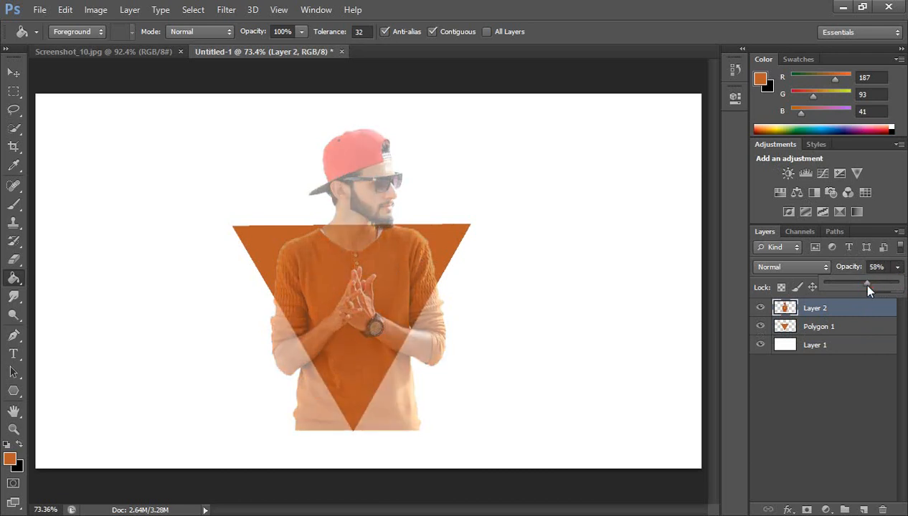
# Erase the man's sleeve and forearm outside the triangle's left edge on Layer 2, using a 20 px hard Eraser
pyautogui.click(16, 74)
pyautogui.press('z')
pyautogui.moveTo(411, 247); pyautogui.dragTo(478, 177)
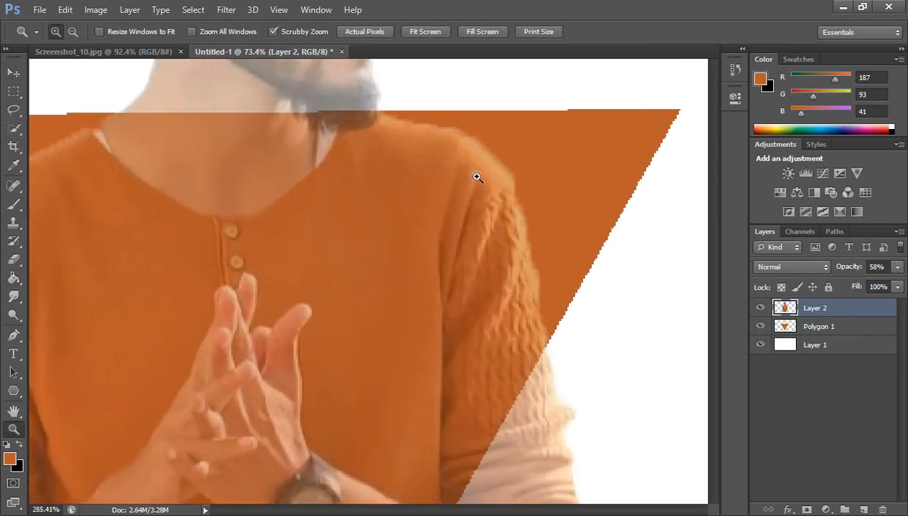
pyautogui.moveTo(342, 324); pyautogui.dragTo(493, 177)
pyautogui.moveTo(386, 312); pyautogui.dragTo(460, 235)
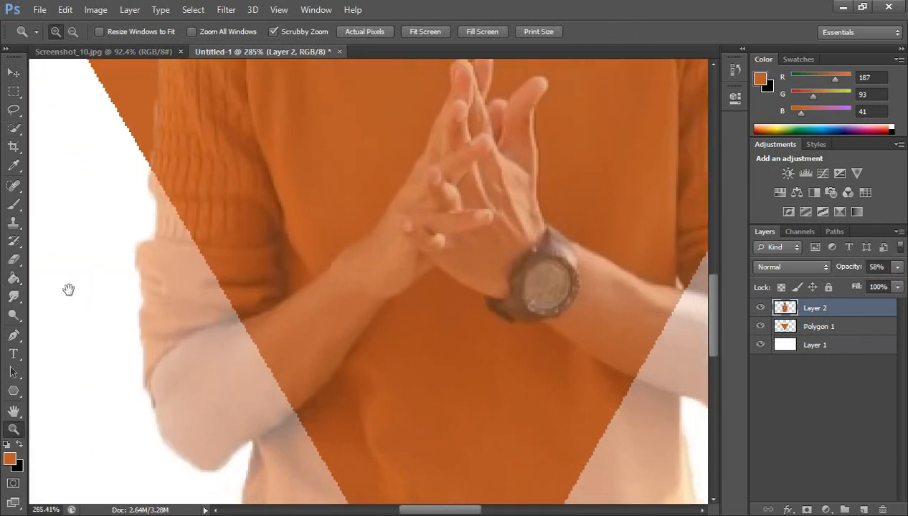
pyautogui.click(13, 260)
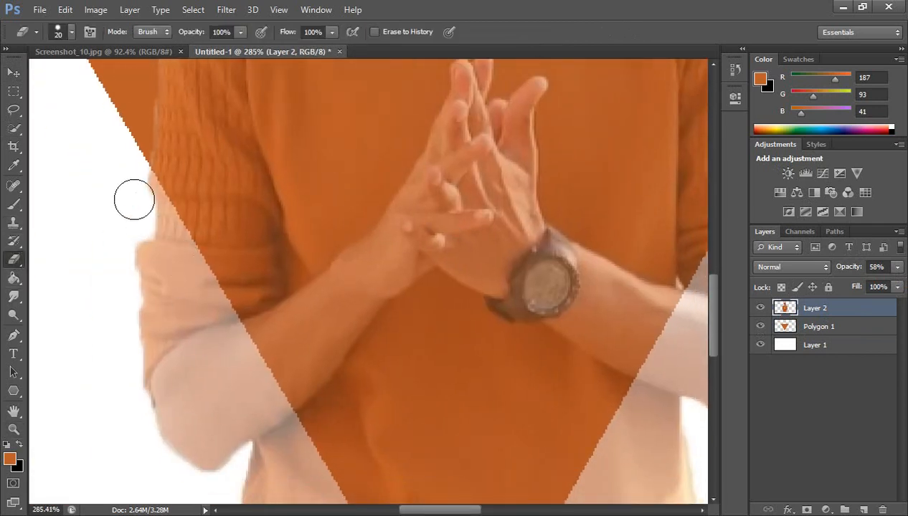
pyautogui.moveTo(134, 190)
pyautogui.mouseDown()
pyautogui.moveTo(243, 413)
pyautogui.moveTo(142, 265)
pyautogui.moveTo(172, 354)
pyautogui.moveTo(193, 366)
pyautogui.moveTo(138, 188)
pyautogui.moveTo(196, 286)
pyautogui.mouseUp()
pyautogui.click(70, 33)
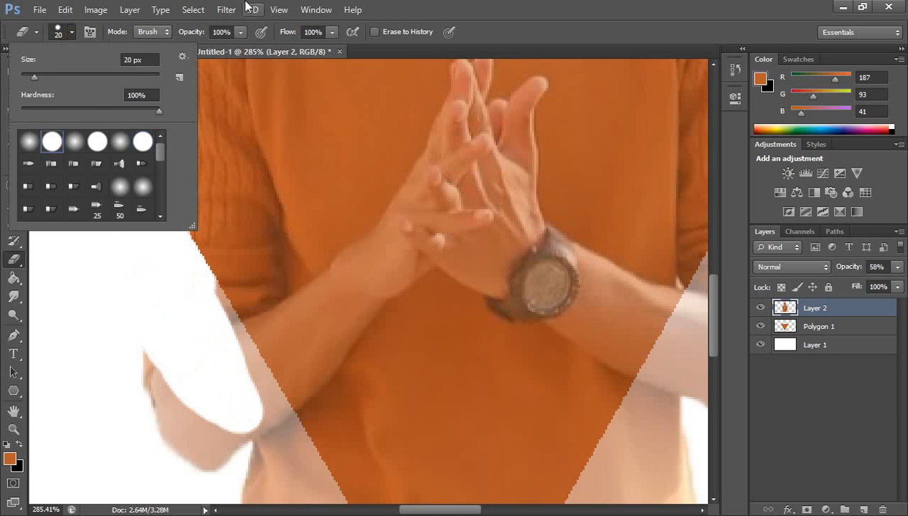
pyautogui.click(383, 3)
pyautogui.moveTo(194, 288)
pyautogui.mouseDown()
pyautogui.moveTo(247, 395)
pyautogui.moveTo(247, 420)
pyautogui.moveTo(212, 431)
pyautogui.moveTo(167, 365)
pyautogui.moveTo(159, 394)
pyautogui.moveTo(170, 387)
pyautogui.moveTo(164, 418)
pyautogui.moveTo(214, 454)
pyautogui.moveTo(228, 453)
pyautogui.moveTo(255, 407)
pyautogui.moveTo(225, 336)
pyautogui.mouseUp()
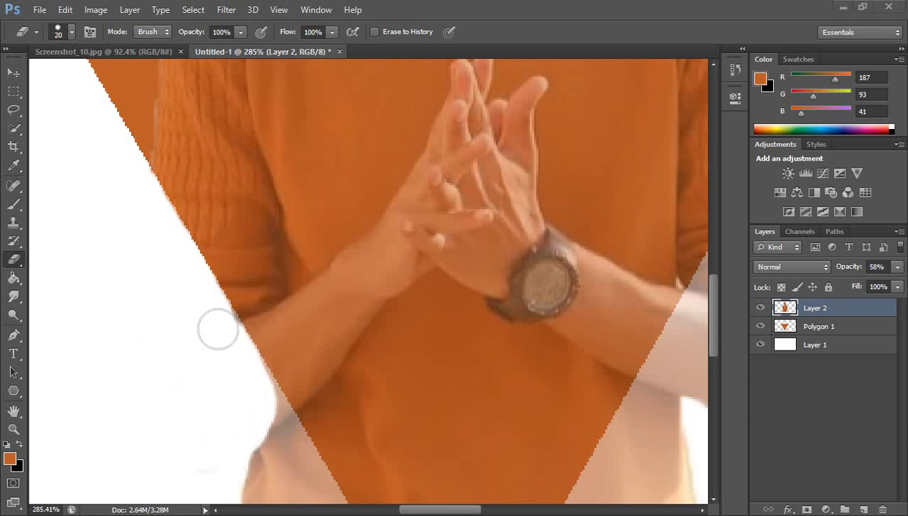
pyautogui.click(218, 325)
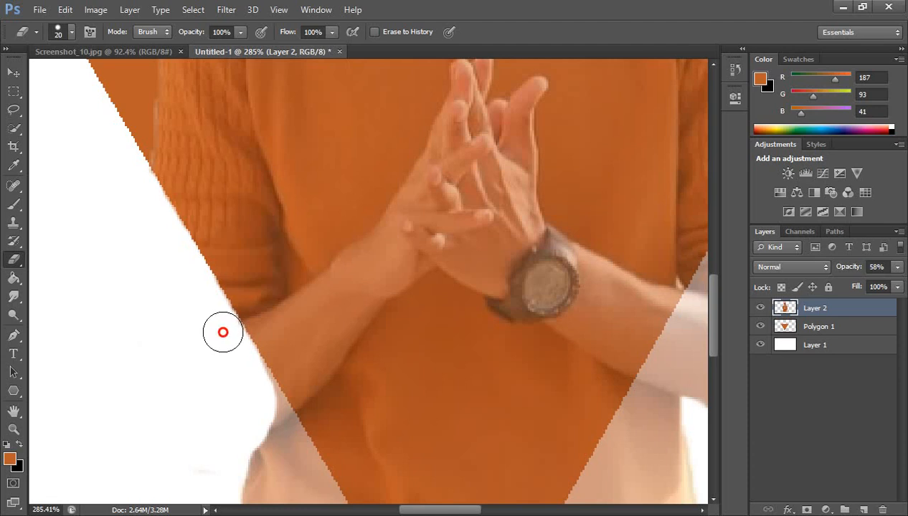
# Erase the elbow and sweater remaining outside the triangle's left edge, down to its lower tip
pyautogui.moveTo(418, 389); pyautogui.dragTo(402, 266)
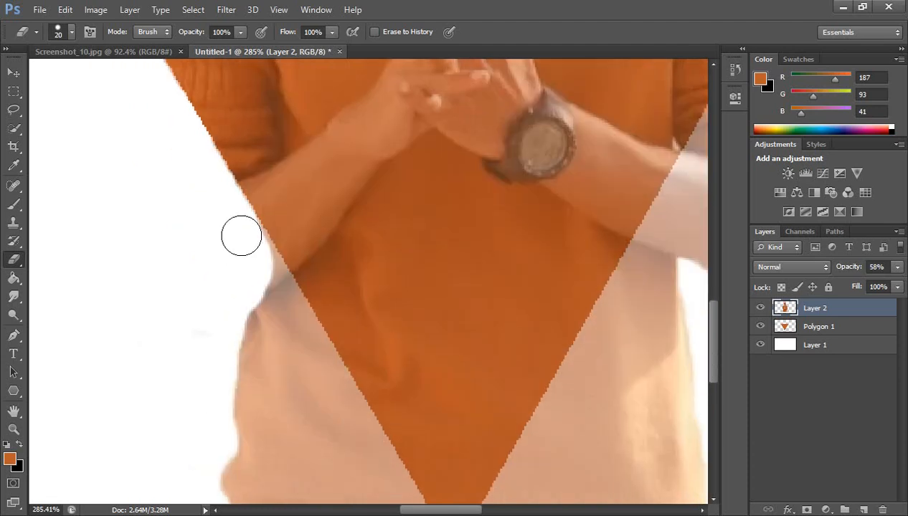
pyautogui.moveTo(241, 236)
pyautogui.mouseDown()
pyautogui.moveTo(325, 413)
pyautogui.moveTo(223, 315)
pyautogui.moveTo(217, 469)
pyautogui.moveTo(294, 449)
pyautogui.moveTo(347, 449)
pyautogui.moveTo(338, 406)
pyautogui.moveTo(277, 301)
pyautogui.moveTo(292, 318)
pyautogui.mouseUp()
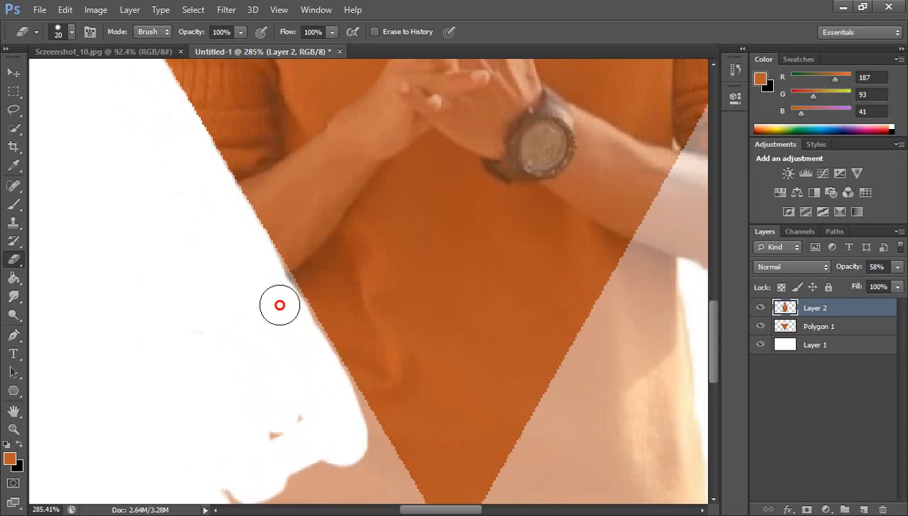
pyautogui.moveTo(309, 424); pyautogui.dragTo(242, 296)
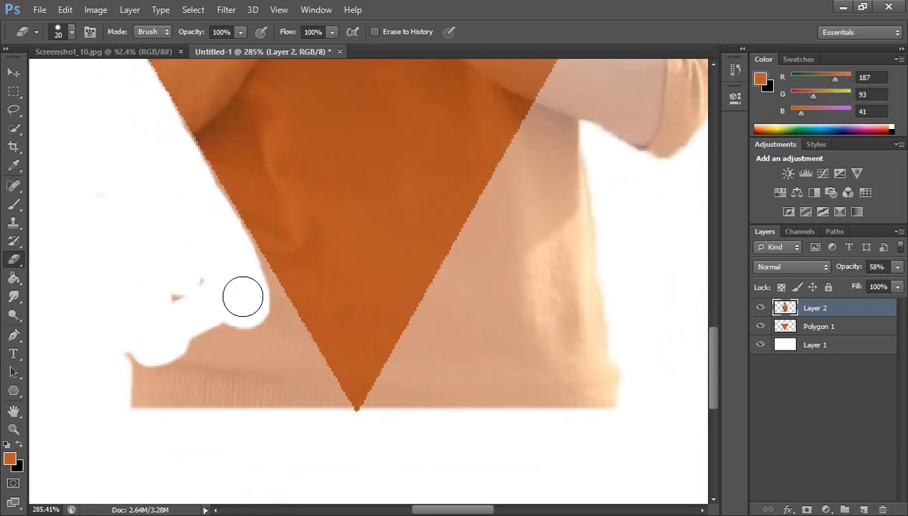
pyautogui.moveTo(237, 256)
pyautogui.mouseDown()
pyautogui.moveTo(332, 418)
pyautogui.moveTo(272, 306)
pyautogui.moveTo(217, 361)
pyautogui.moveTo(296, 435)
pyautogui.moveTo(198, 302)
pyautogui.moveTo(148, 259)
pyautogui.moveTo(142, 340)
pyautogui.moveTo(221, 403)
pyautogui.moveTo(431, 468)
pyautogui.mouseUp()
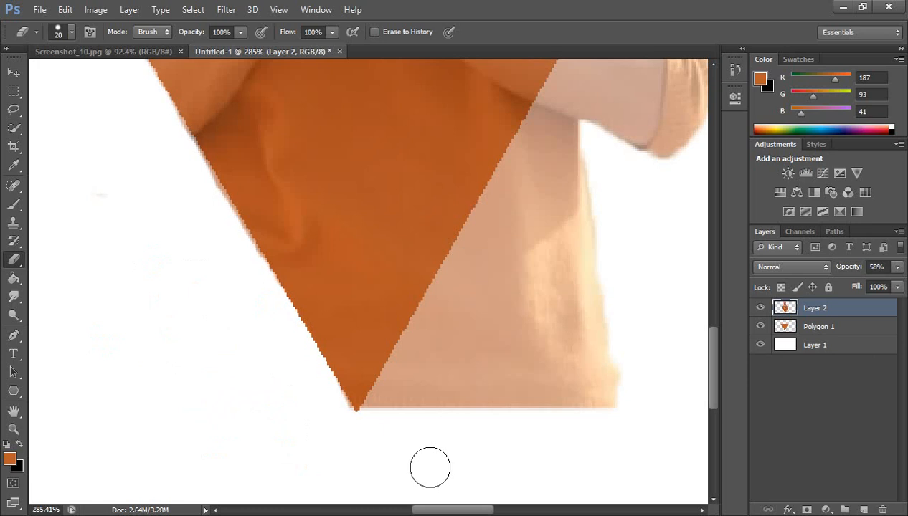
# Erase the sweater and arm along the outside of the triangle's right edge, from the tip up to the sleeve
pyautogui.moveTo(377, 428); pyautogui.dragTo(384, 404)
pyautogui.moveTo(397, 382); pyautogui.dragTo(545, 121)
pyautogui.press('space')
pyautogui.moveTo(507, 226)
pyautogui.mouseDown()
pyautogui.moveTo(410, 405)
pyautogui.moveTo(392, 415)
pyautogui.mouseUp()
pyautogui.moveTo(428, 316); pyautogui.dragTo(495, 203)
pyautogui.press('space')
pyautogui.moveTo(480, 252)
pyautogui.mouseDown()
pyautogui.moveTo(425, 379)
pyautogui.moveTo(422, 346)
pyautogui.moveTo(465, 291)
pyautogui.moveTo(507, 189)
pyautogui.moveTo(425, 341)
pyautogui.moveTo(458, 272)
pyautogui.moveTo(461, 365)
pyautogui.moveTo(438, 361)
pyautogui.moveTo(548, 197)
pyautogui.moveTo(453, 326)
pyautogui.moveTo(420, 348)
pyautogui.moveTo(510, 201)
pyautogui.moveTo(444, 315)
pyautogui.moveTo(489, 215)
pyautogui.moveTo(506, 362)
pyautogui.mouseUp()
pyautogui.hotkey('ctrl', 'z')
pyautogui.moveTo(440, 466)
pyautogui.mouseDown()
pyautogui.moveTo(468, 308)
pyautogui.moveTo(486, 344)
pyautogui.moveTo(507, 188)
pyautogui.moveTo(415, 375)
pyautogui.moveTo(430, 264)
pyautogui.moveTo(365, 385)
pyautogui.moveTo(367, 437)
pyautogui.moveTo(464, 247)
pyautogui.moveTo(470, 217)
pyautogui.mouseUp()
pyautogui.moveTo(348, 340)
pyautogui.mouseDown()
pyautogui.moveTo(380, 259)
pyautogui.moveTo(430, 243)
pyautogui.moveTo(511, 153)
pyautogui.moveTo(503, 171)
pyautogui.moveTo(469, 164)
pyautogui.moveTo(505, 131)
pyautogui.moveTo(516, 269)
pyautogui.moveTo(564, 213)
pyautogui.moveTo(496, 310)
pyautogui.moveTo(517, 253)
pyautogui.moveTo(538, 281)
pyautogui.moveTo(584, 233)
pyautogui.moveTo(486, 347)
pyautogui.mouseUp()
# Erase the leftover sleeve and sweater fragments to the right of the triangle with a 35 px Eraser
pyautogui.press('z')
pyautogui.moveTo(564, 210); pyautogui.dragTo(527, 287)
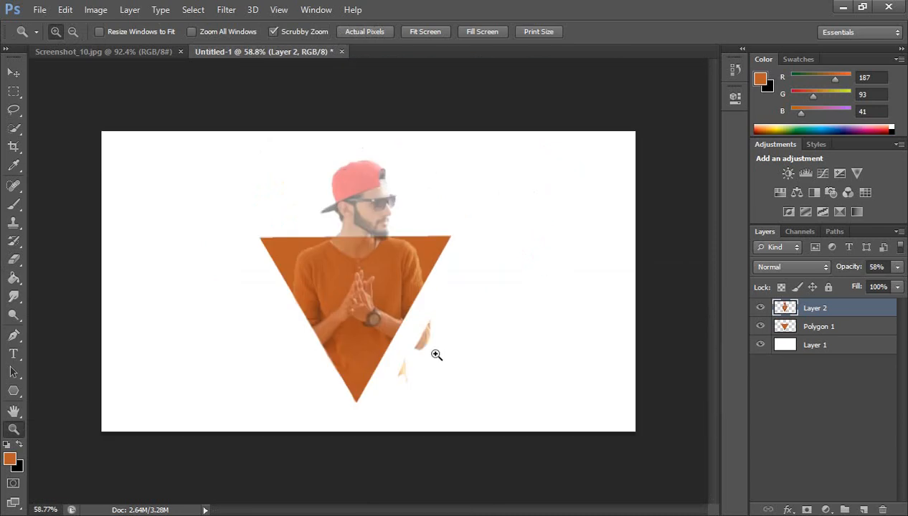
pyautogui.press('e')
pyautogui.moveTo(429, 320)
pyautogui.mouseDown()
pyautogui.moveTo(418, 362)
pyautogui.moveTo(425, 341)
pyautogui.moveTo(413, 385)
pyautogui.mouseUp()
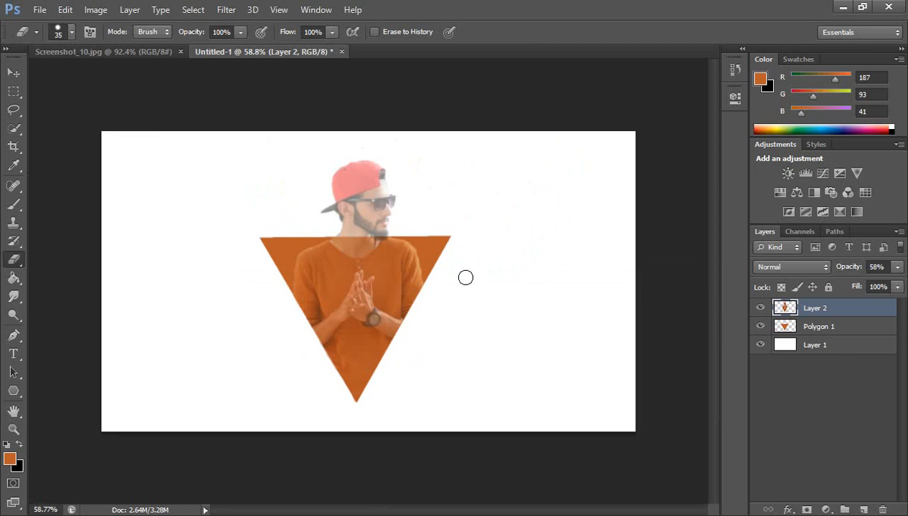
# Set Layer 2's opacity to 100% and deselect the layer
pyautogui.click(896, 268)
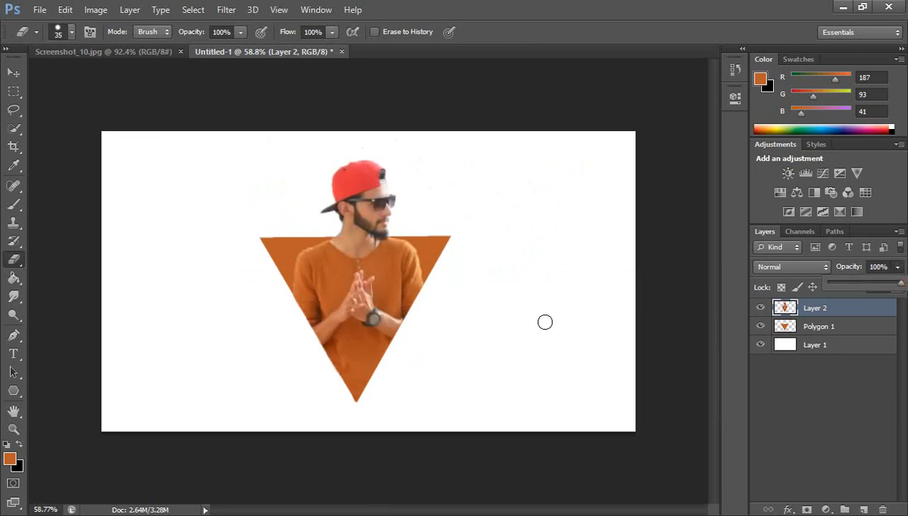
pyautogui.press('z')
pyautogui.moveTo(387, 319)
pyautogui.mouseDown()
pyautogui.moveTo(537, 286)
pyautogui.moveTo(513, 299)
pyautogui.moveTo(496, 255)
pyautogui.moveTo(537, 220)
pyautogui.mouseUp()
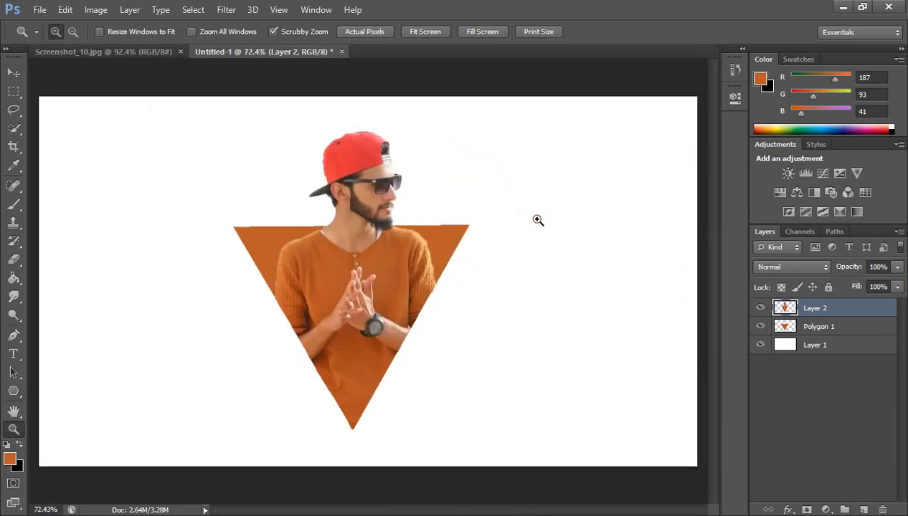
pyautogui.moveTo(509, 260); pyautogui.dragTo(500, 258)
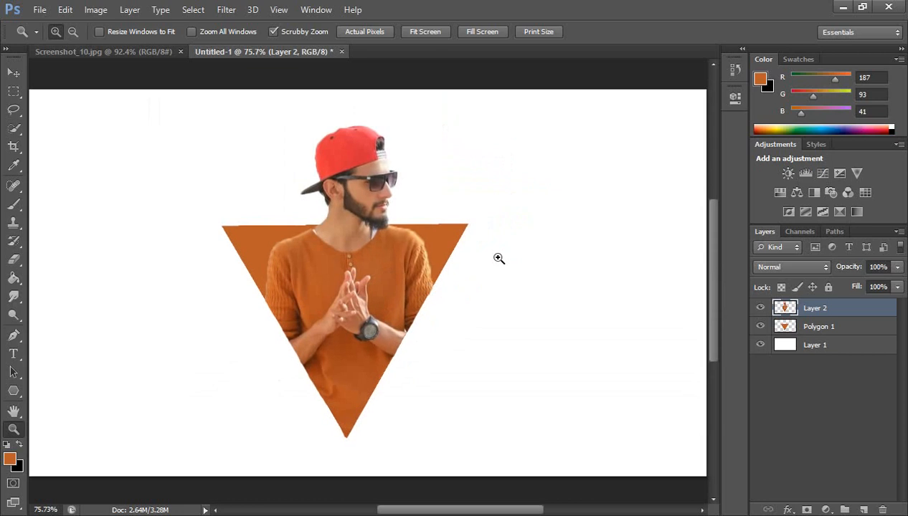
pyautogui.moveTo(523, 226); pyautogui.dragTo(510, 246)
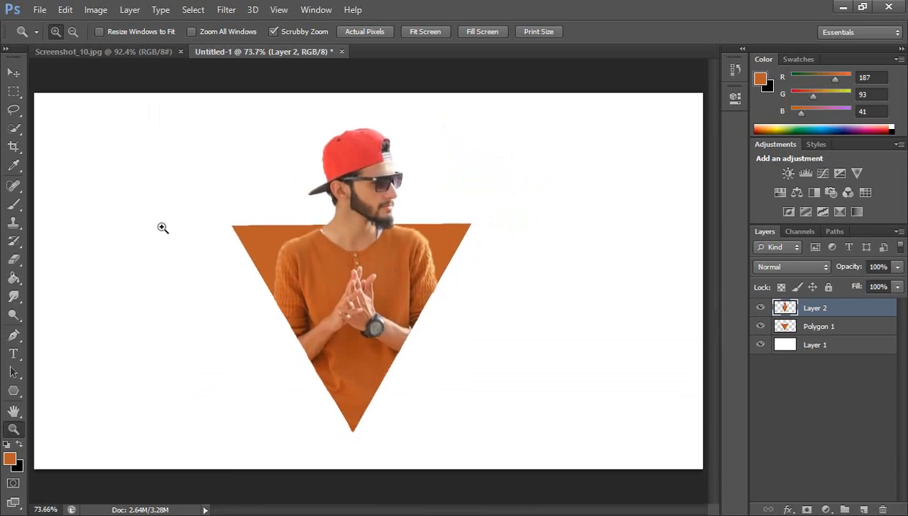
pyautogui.click(10, 74)
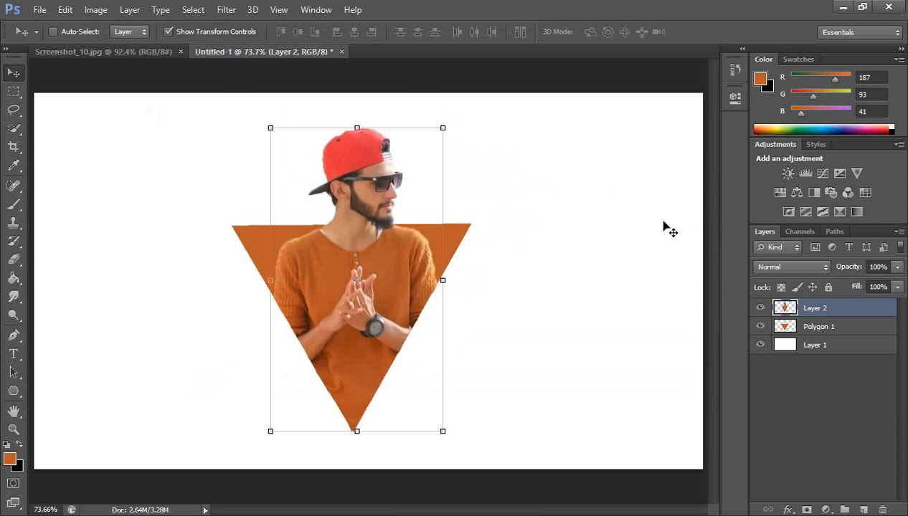
pyautogui.click(783, 401)
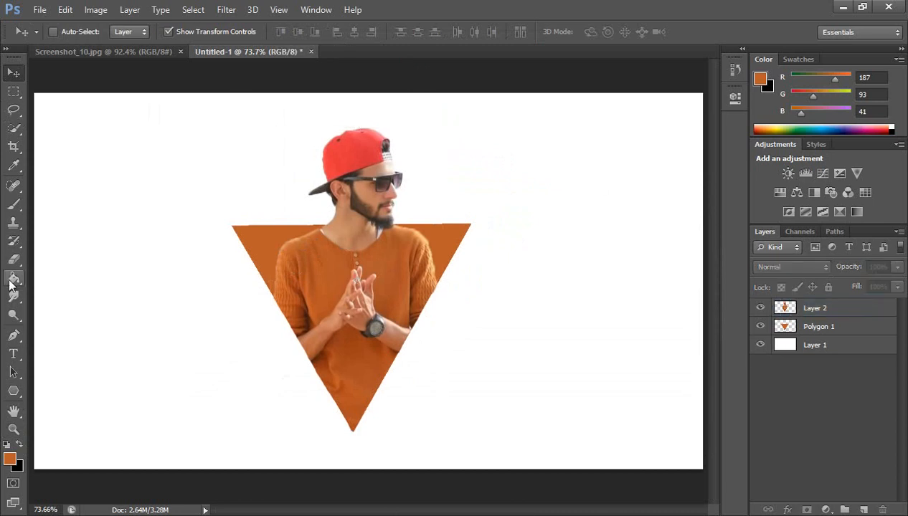
# Smudge the sleeve on Layer 2 downward past the triangle's left edge, with a 15 px Smudge tool at 50% strength
pyautogui.press('z')
pyautogui.moveTo(204, 270); pyautogui.dragTo(263, 219)
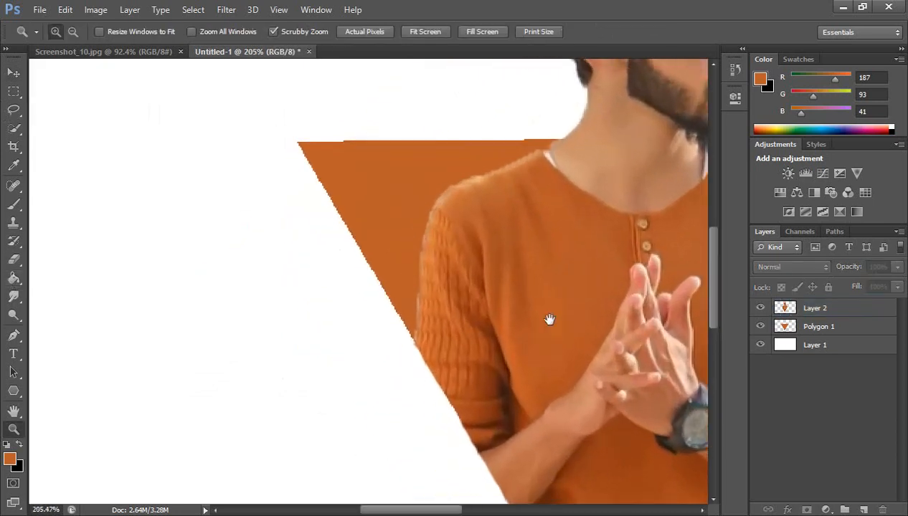
pyautogui.moveTo(550, 319); pyautogui.dragTo(390, 284)
pyautogui.click(15, 277)
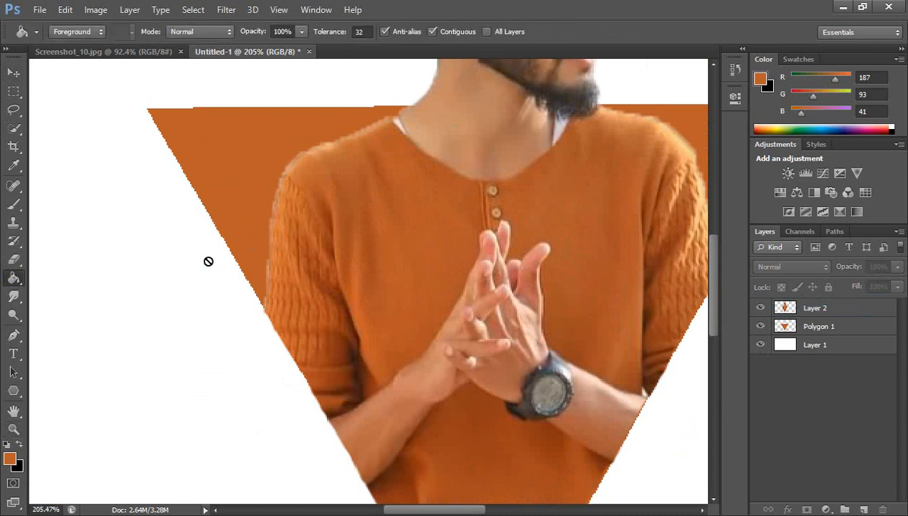
pyautogui.click(14, 295)
pyautogui.click(303, 296)
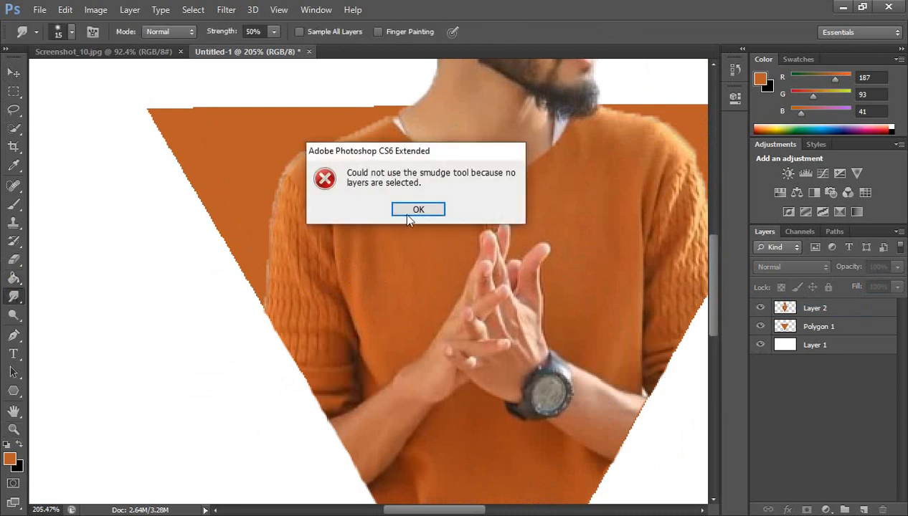
pyautogui.click(416, 210)
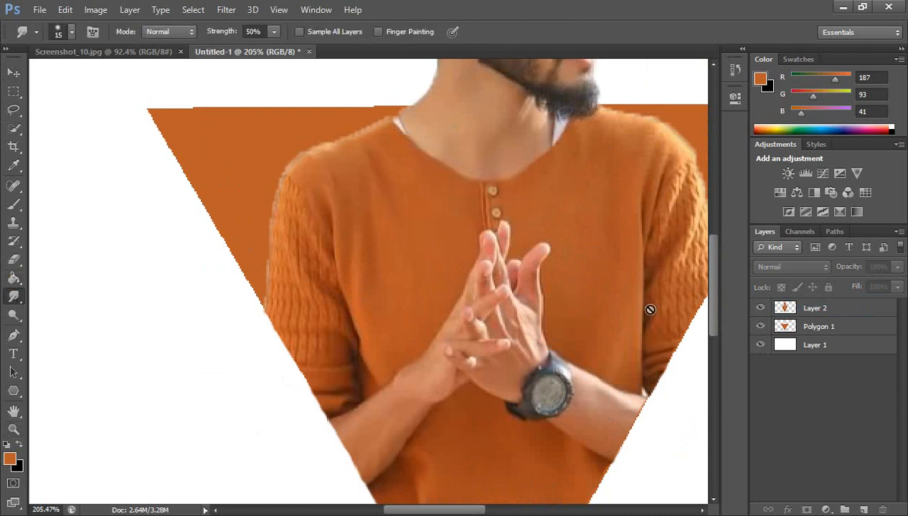
pyautogui.click(809, 313)
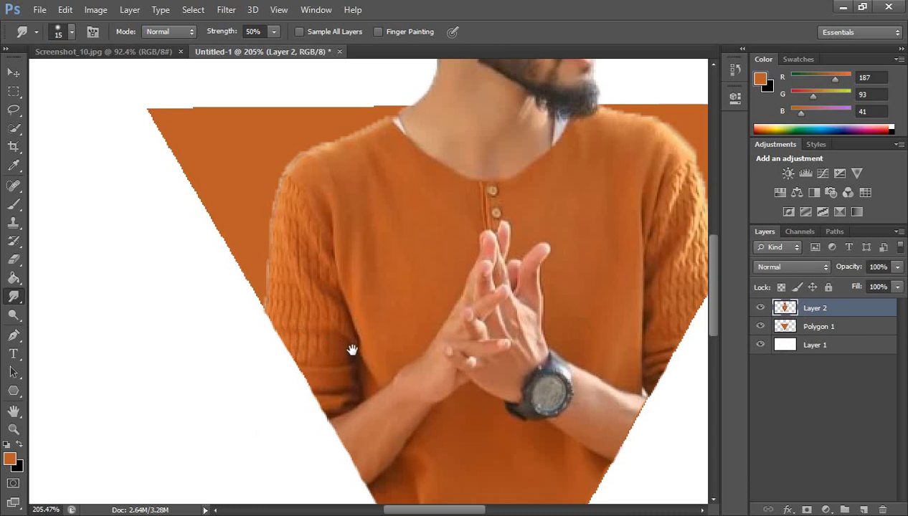
pyautogui.moveTo(352, 350); pyautogui.dragTo(323, 332)
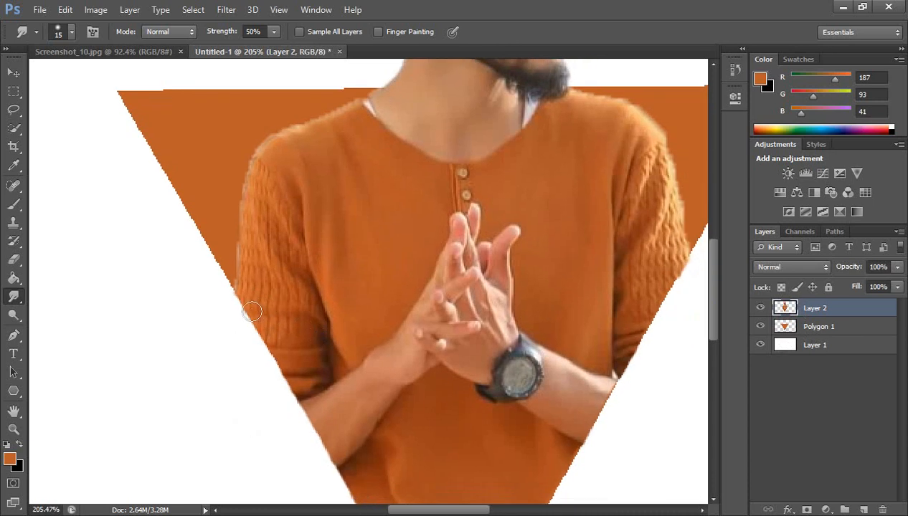
pyautogui.moveTo(252, 294); pyautogui.dragTo(252, 348)
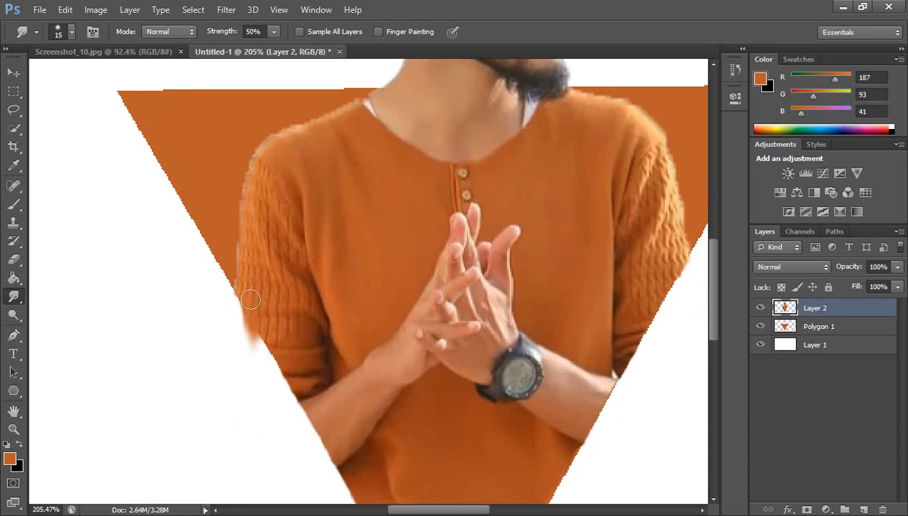
pyautogui.moveTo(250, 300)
pyautogui.mouseDown()
pyautogui.moveTo(239, 328)
pyautogui.moveTo(272, 344)
pyautogui.mouseUp()
# Smudge the sleeve cuff and forearm downward over the triangle's left edge into drip-like streaks
pyautogui.moveTo(335, 388); pyautogui.dragTo(339, 320)
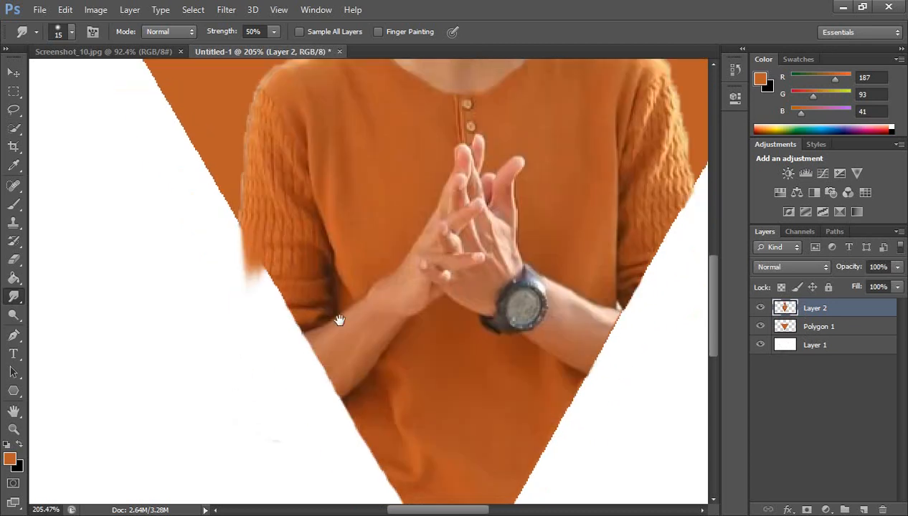
pyautogui.moveTo(285, 271); pyautogui.dragTo(273, 361)
pyautogui.moveTo(286, 277)
pyautogui.mouseDown()
pyautogui.moveTo(269, 308)
pyautogui.moveTo(337, 339)
pyautogui.mouseUp()
pyautogui.moveTo(358, 384); pyautogui.dragTo(368, 330)
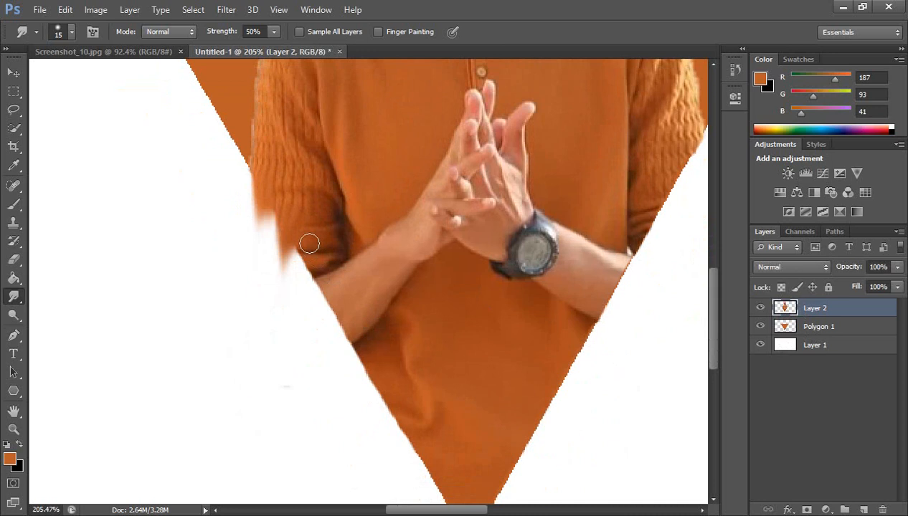
pyautogui.moveTo(309, 244)
pyautogui.mouseDown()
pyautogui.moveTo(310, 318)
pyautogui.moveTo(315, 296)
pyautogui.moveTo(349, 277)
pyautogui.moveTo(339, 290)
pyautogui.moveTo(313, 292)
pyautogui.moveTo(318, 319)
pyautogui.moveTo(341, 311)
pyautogui.moveTo(347, 296)
pyautogui.moveTo(348, 397)
pyautogui.moveTo(344, 348)
pyautogui.mouseUp()
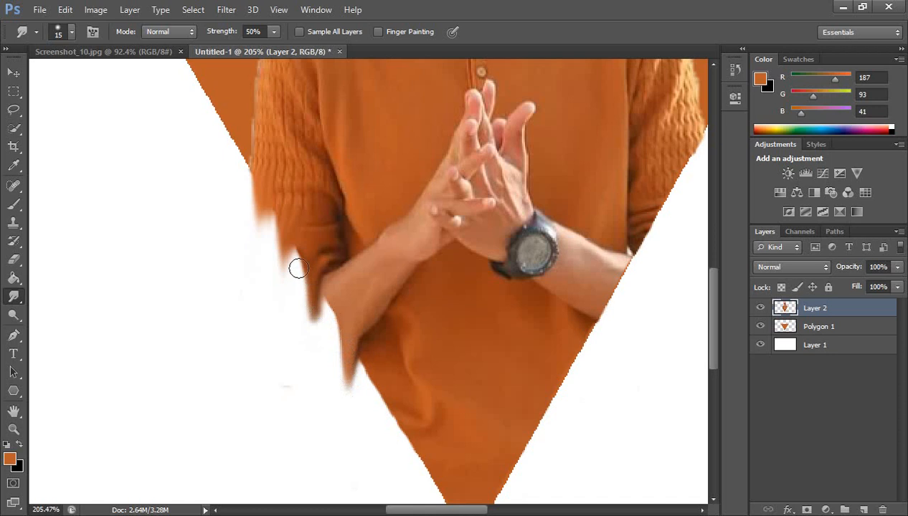
# Smudge the sweater's lower left edge downward into drips toward the triangle's tip and touch up the forearm edge
pyautogui.scroll(-2, 400, 359)
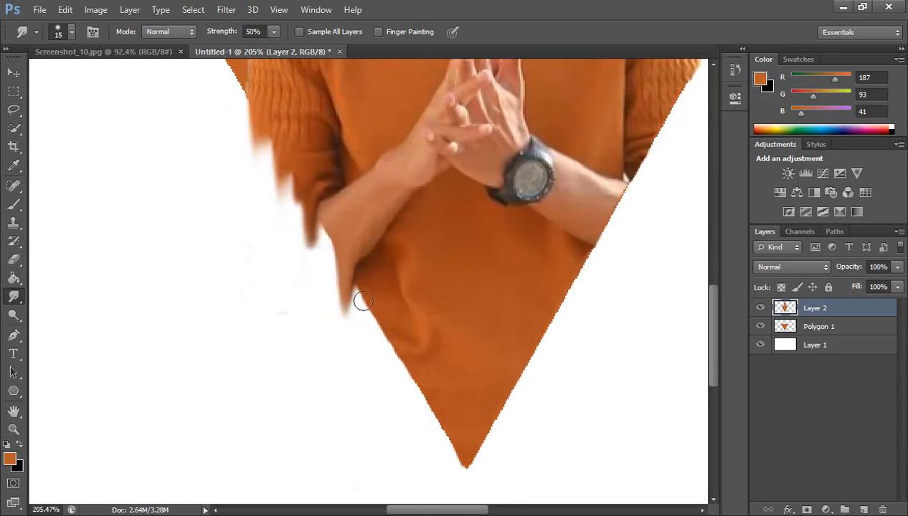
pyautogui.moveTo(370, 299)
pyautogui.mouseDown()
pyautogui.moveTo(373, 321)
pyautogui.moveTo(390, 317)
pyautogui.moveTo(419, 359)
pyautogui.moveTo(423, 391)
pyautogui.moveTo(441, 388)
pyautogui.mouseUp()
pyautogui.scroll(-1, 456, 339)
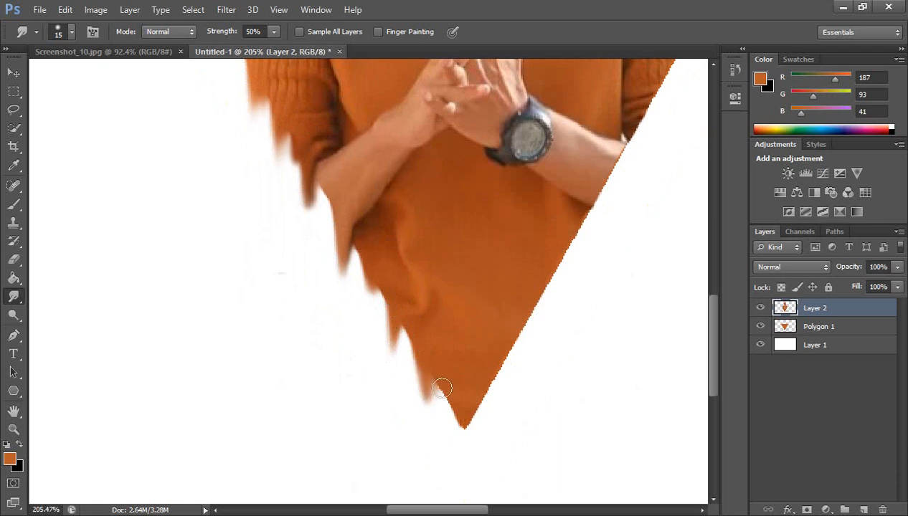
pyautogui.moveTo(329, 195); pyautogui.dragTo(322, 225)
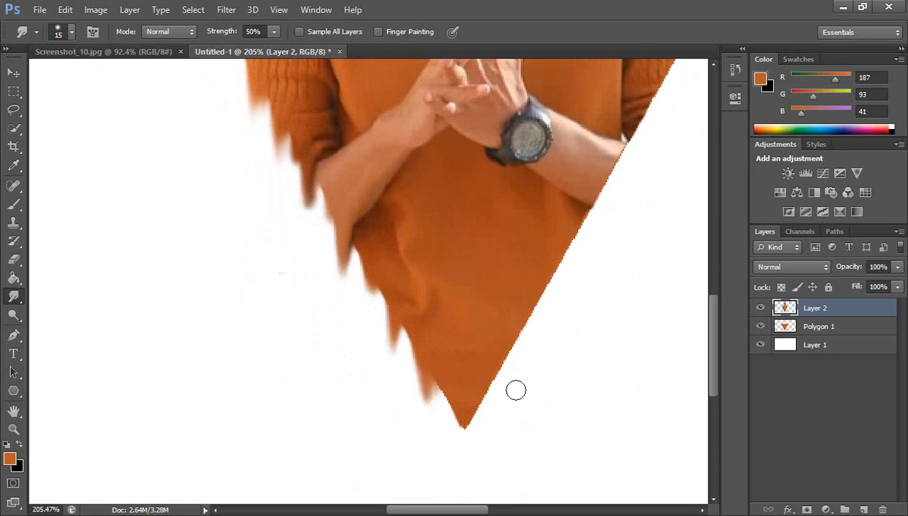
# Smudge the triangle's bottom tip and the sweater's lower right edge downward into short drips on Layer 2
pyautogui.scroll(-3, 515, 391)
pyautogui.moveTo(453, 285)
pyautogui.mouseDown()
pyautogui.moveTo(453, 334)
pyautogui.moveTo(488, 311)
pyautogui.mouseUp()
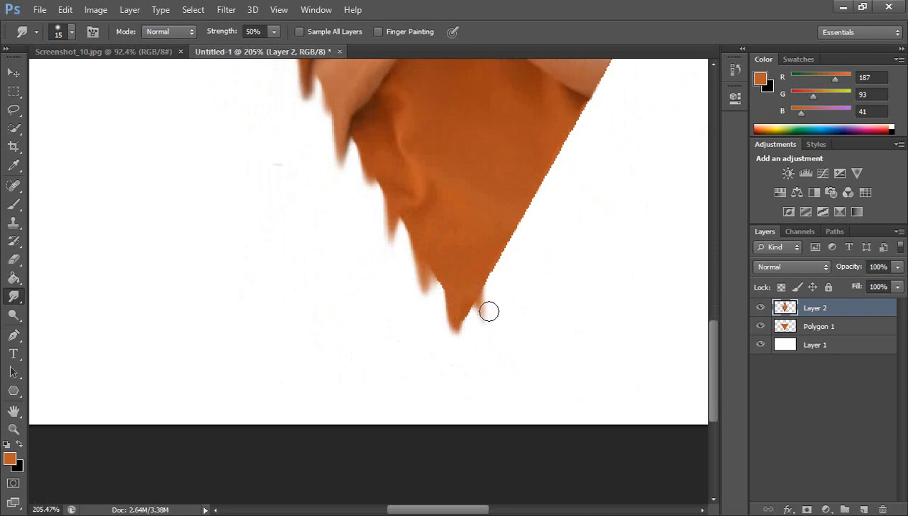
pyautogui.moveTo(504, 245); pyautogui.dragTo(512, 263)
pyautogui.moveTo(518, 224)
pyautogui.mouseDown()
pyautogui.moveTo(517, 270)
pyautogui.moveTo(517, 245)
pyautogui.moveTo(497, 265)
pyautogui.mouseUp()
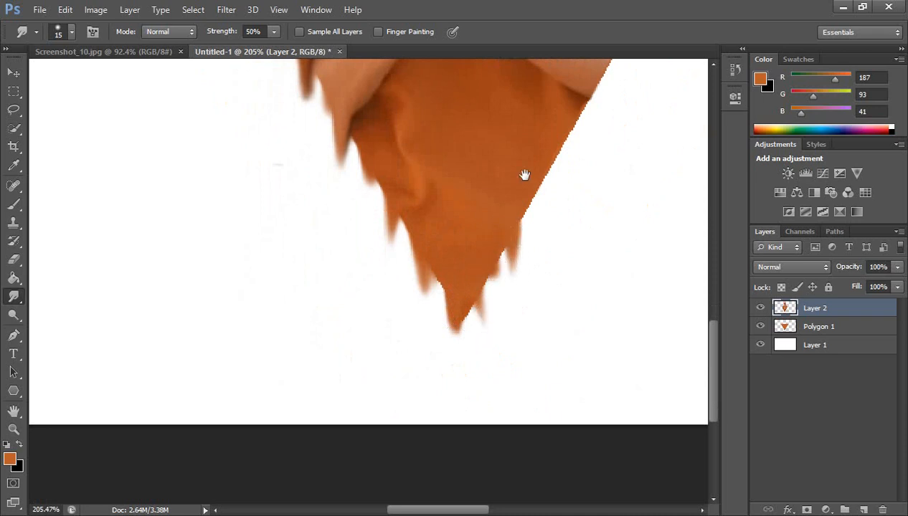
pyautogui.moveTo(525, 175); pyautogui.dragTo(473, 222)
pyautogui.moveTo(477, 254)
pyautogui.mouseDown()
pyautogui.moveTo(481, 292)
pyautogui.moveTo(491, 263)
pyautogui.mouseUp()
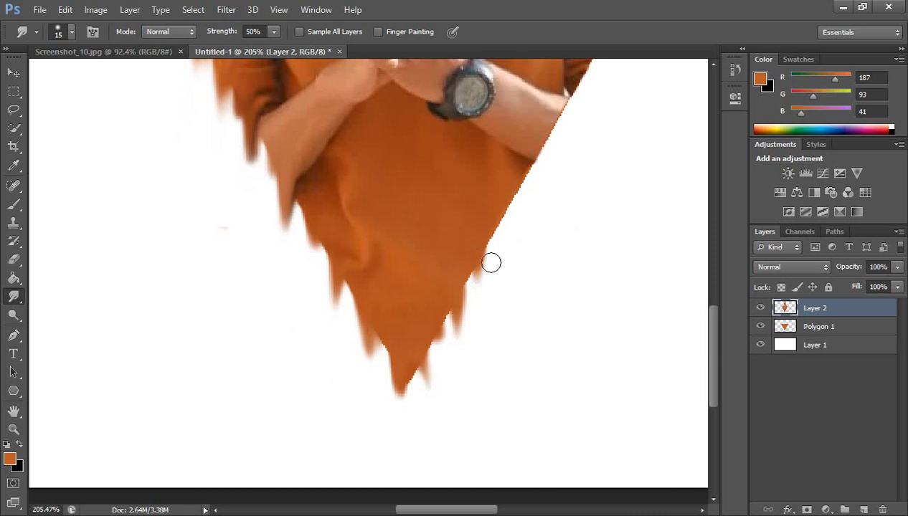
# Smudge the sweater's right edge up to the watch arm into drips, and undo the last two changes
pyautogui.moveTo(498, 219)
pyautogui.mouseDown()
pyautogui.moveTo(500, 278)
pyautogui.moveTo(500, 190)
pyautogui.moveTo(501, 276)
pyautogui.mouseUp()
pyautogui.moveTo(522, 225)
pyautogui.mouseDown()
pyautogui.moveTo(523, 265)
pyautogui.moveTo(485, 249)
pyautogui.moveTo(491, 309)
pyautogui.moveTo(486, 195)
pyautogui.moveTo(481, 320)
pyautogui.mouseUp()
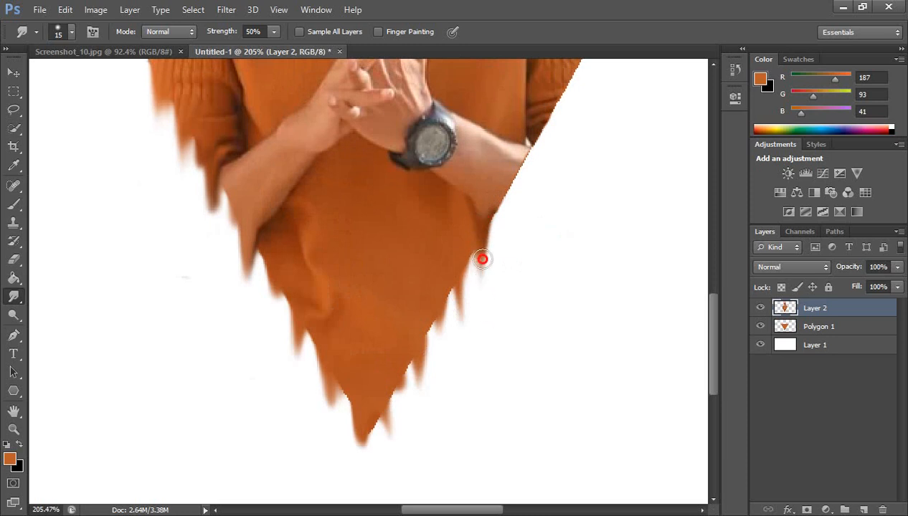
pyautogui.moveTo(474, 229)
pyautogui.mouseDown()
pyautogui.moveTo(410, 215)
pyautogui.moveTo(417, 287)
pyautogui.moveTo(424, 257)
pyautogui.moveTo(416, 252)
pyautogui.moveTo(424, 327)
pyautogui.mouseUp()
pyautogui.hotkey('ctrl', 'alt', 'z')
pyautogui.hotkey('ctrl', 'alt', 'z')
pyautogui.moveTo(470, 266); pyautogui.dragTo(433, 325)
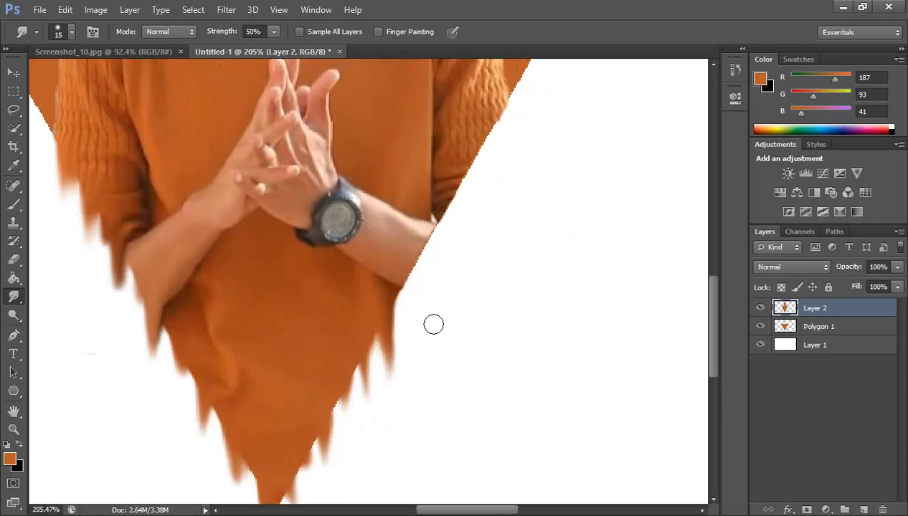
# Smudge the watch-side forearm and sleeve cuff downward over the triangle's right edge into drips
pyautogui.moveTo(408, 268); pyautogui.dragTo(425, 354)
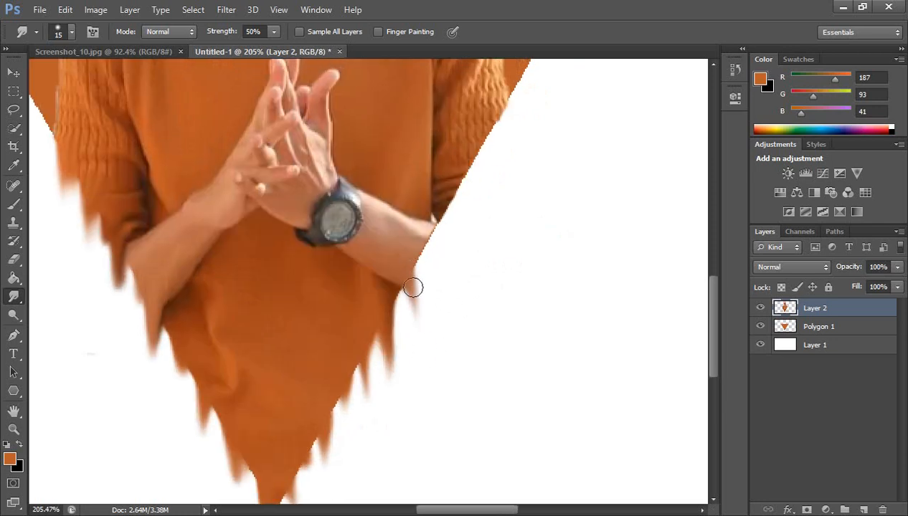
pyautogui.moveTo(409, 285); pyautogui.dragTo(411, 316)
pyautogui.moveTo(428, 235); pyautogui.dragTo(431, 307)
pyautogui.moveTo(489, 223); pyautogui.dragTo(473, 300)
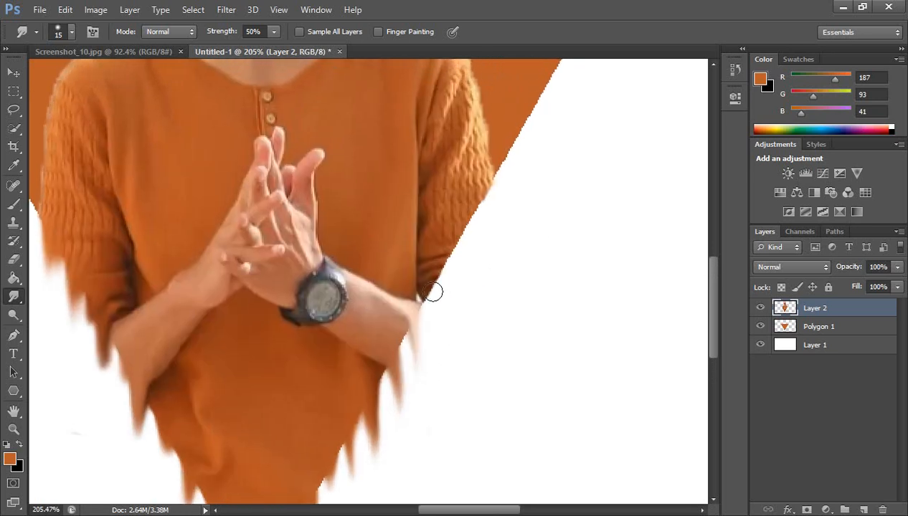
pyautogui.moveTo(424, 280); pyautogui.dragTo(434, 364)
pyautogui.moveTo(430, 302); pyautogui.dragTo(441, 358)
# Smudge the knitted sleeve above the watch-side cuff downward past the triangle's right edge into drip streaks
pyautogui.moveTo(452, 227); pyautogui.dragTo(467, 304)
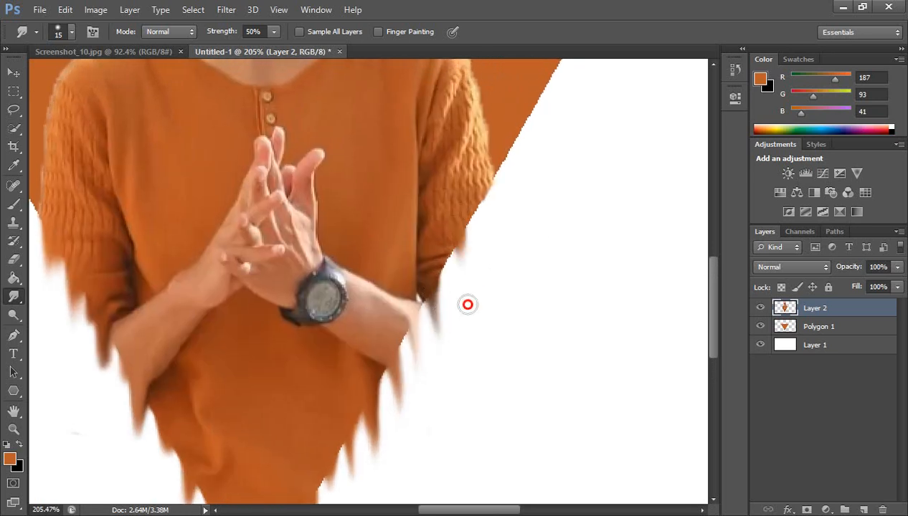
pyautogui.moveTo(459, 249)
pyautogui.mouseDown()
pyautogui.moveTo(473, 325)
pyautogui.moveTo(469, 294)
pyautogui.mouseUp()
pyautogui.moveTo(462, 248); pyautogui.dragTo(464, 323)
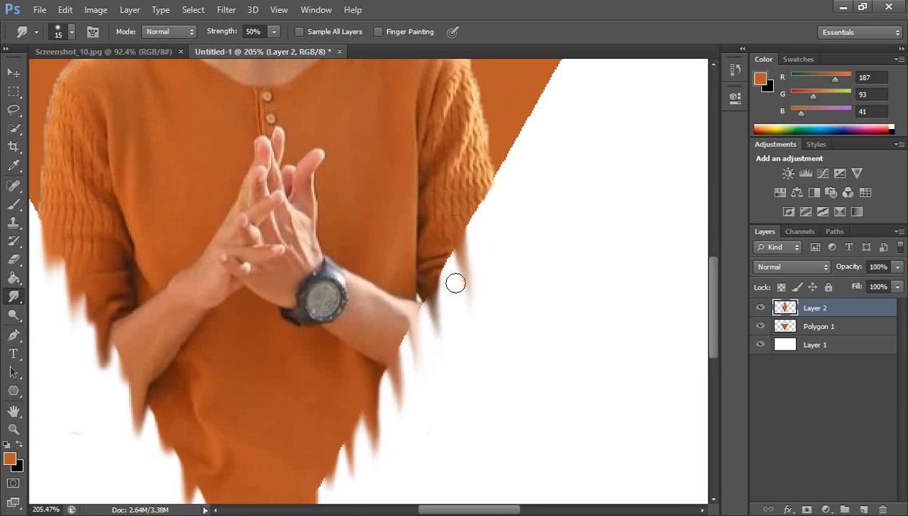
pyautogui.moveTo(450, 255); pyautogui.dragTo(450, 283)
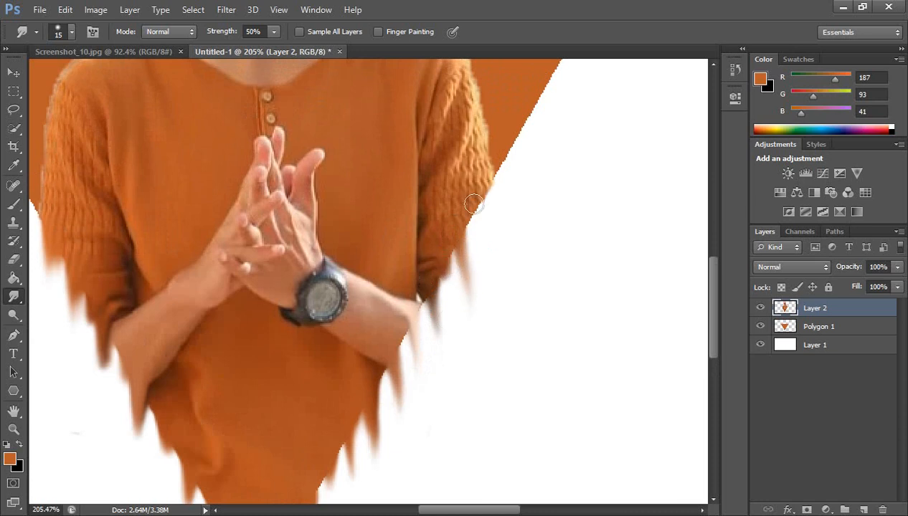
pyautogui.moveTo(484, 201); pyautogui.dragTo(486, 268)
pyautogui.moveTo(486, 219); pyautogui.dragTo(484, 277)
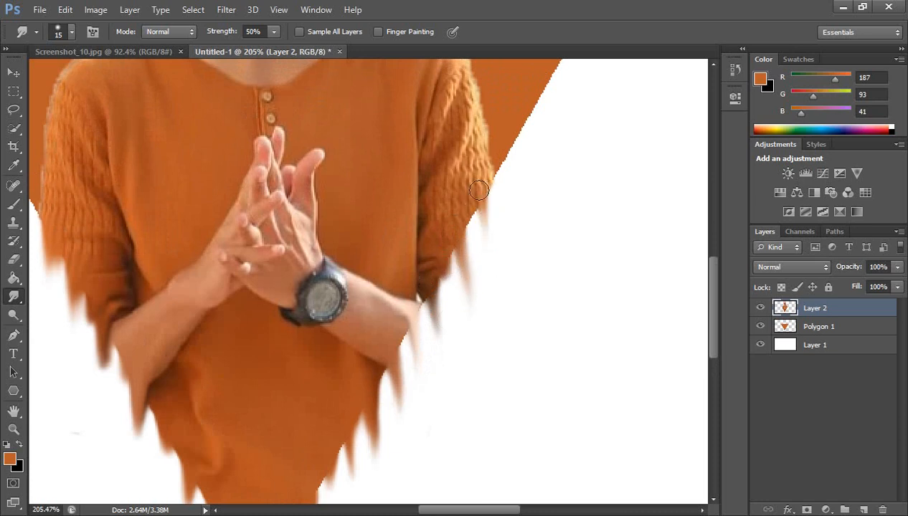
pyautogui.moveTo(479, 190); pyautogui.dragTo(478, 243)
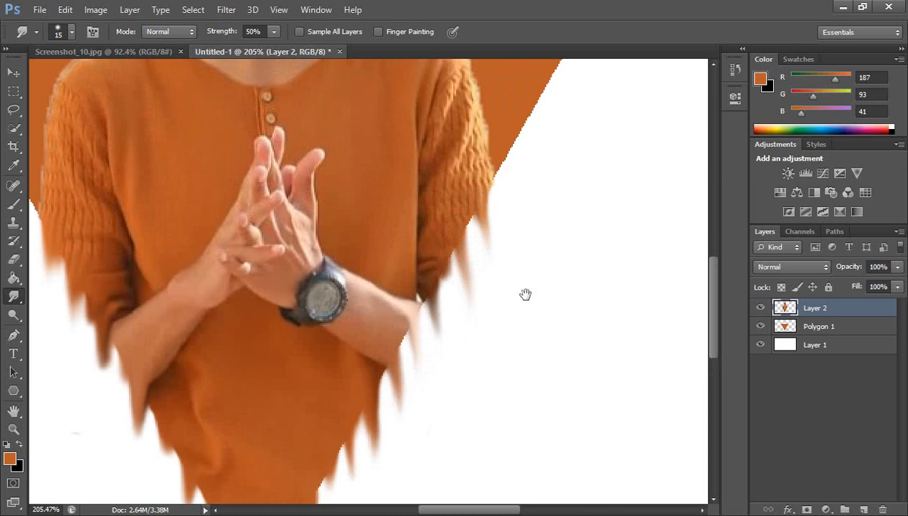
# Touch up the smudged sweater edge just below the watch-side forearm, filling the white gaps between the drips
pyautogui.moveTo(541, 216); pyautogui.dragTo(523, 258)
pyautogui.moveTo(466, 223)
pyautogui.mouseDown()
pyautogui.moveTo(470, 249)
pyautogui.moveTo(446, 280)
pyautogui.moveTo(434, 270)
pyautogui.mouseUp()
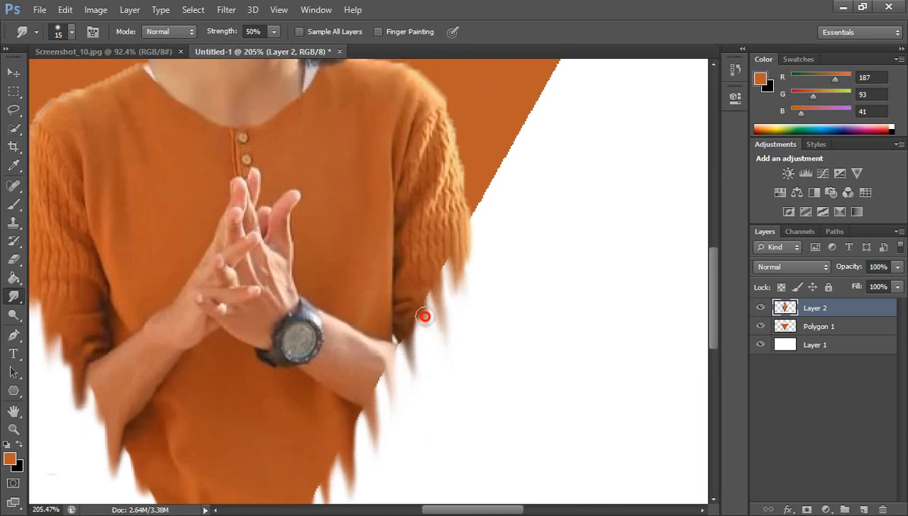
pyautogui.moveTo(426, 314)
pyautogui.mouseDown()
pyautogui.moveTo(381, 375)
pyautogui.moveTo(375, 310)
pyautogui.moveTo(403, 251)
pyautogui.mouseUp()
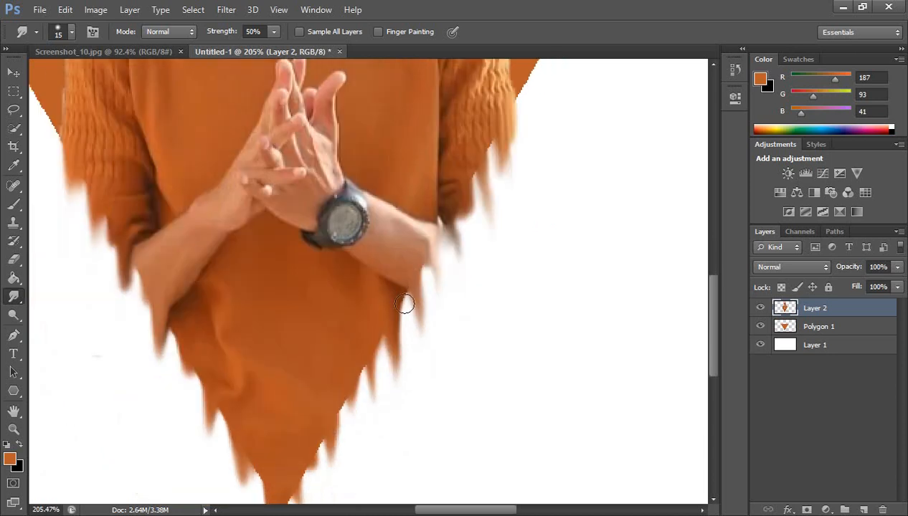
pyautogui.moveTo(405, 304); pyautogui.dragTo(406, 308)
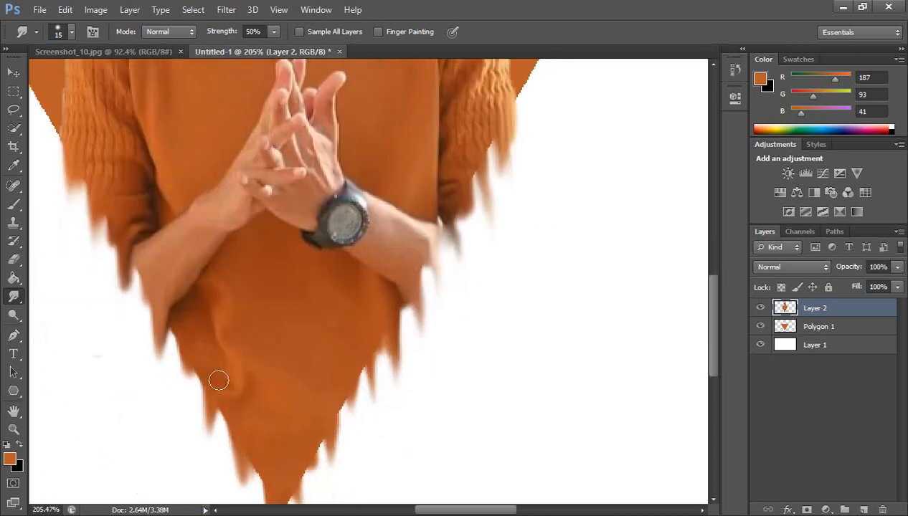
pyautogui.press('z')
pyautogui.moveTo(394, 273); pyautogui.dragTo(383, 340)
pyautogui.moveTo(442, 271); pyautogui.dragTo(416, 321)
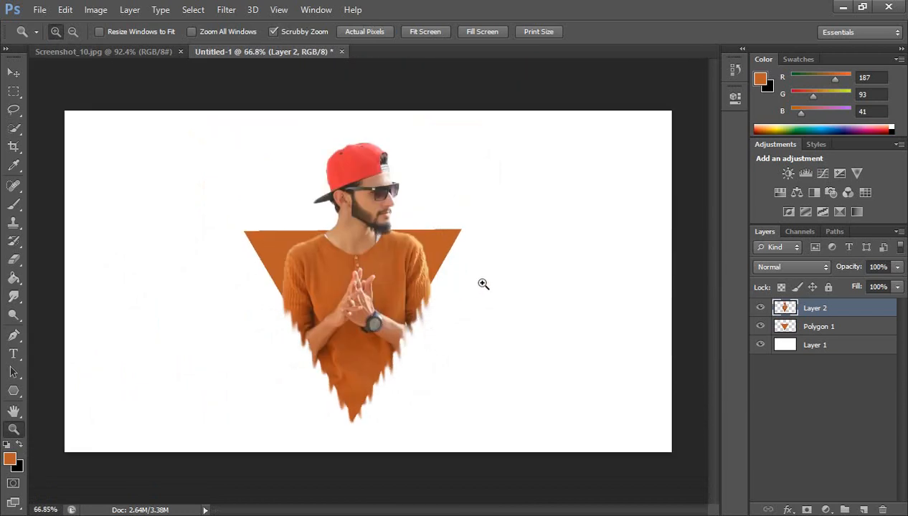
# Smudge the left edge of the orange triangle on the Polygon 1 layer into drips, using the 15 px Smudge tool
pyautogui.click(792, 326)
pyautogui.moveTo(341, 291); pyautogui.dragTo(403, 244)
pyautogui.moveTo(237, 227); pyautogui.dragTo(294, 269)
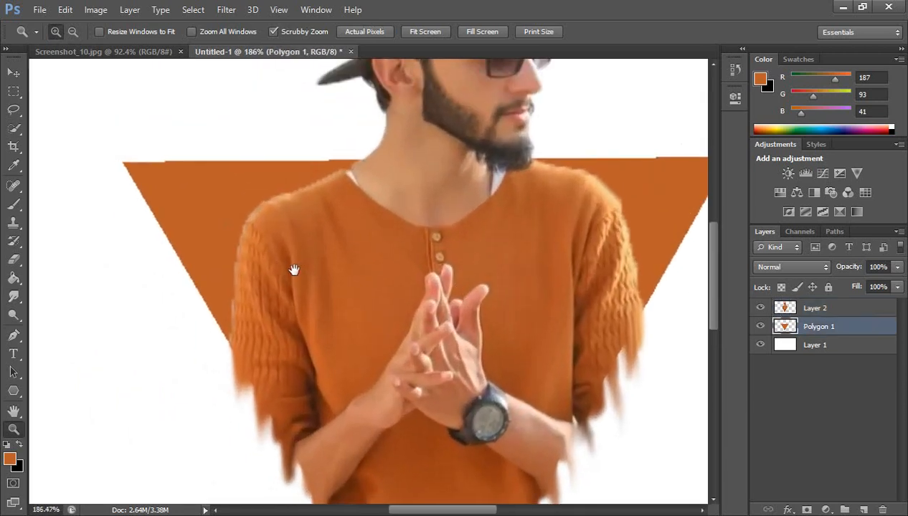
pyautogui.click(12, 461)
pyautogui.click(746, 239)
pyautogui.click(13, 297)
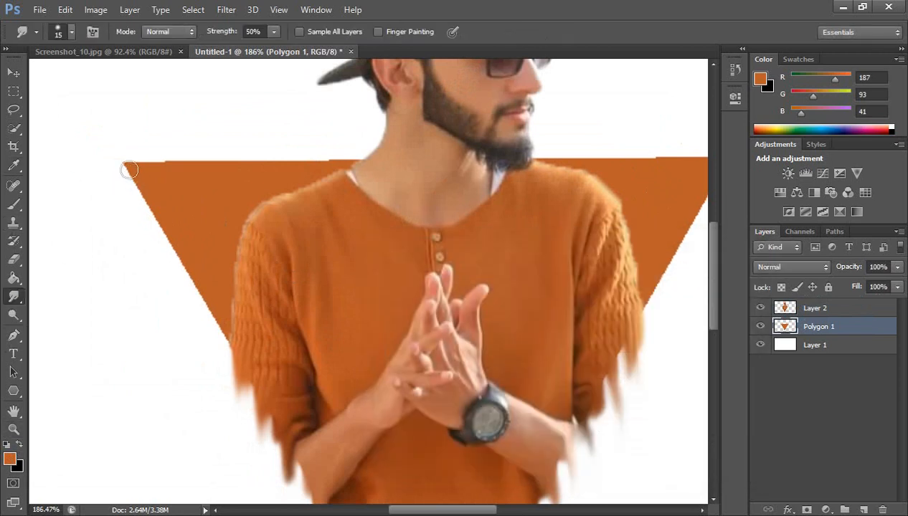
pyautogui.moveTo(146, 192)
pyautogui.mouseDown()
pyautogui.moveTo(156, 255)
pyautogui.moveTo(201, 282)
pyautogui.moveTo(217, 326)
pyautogui.mouseUp()
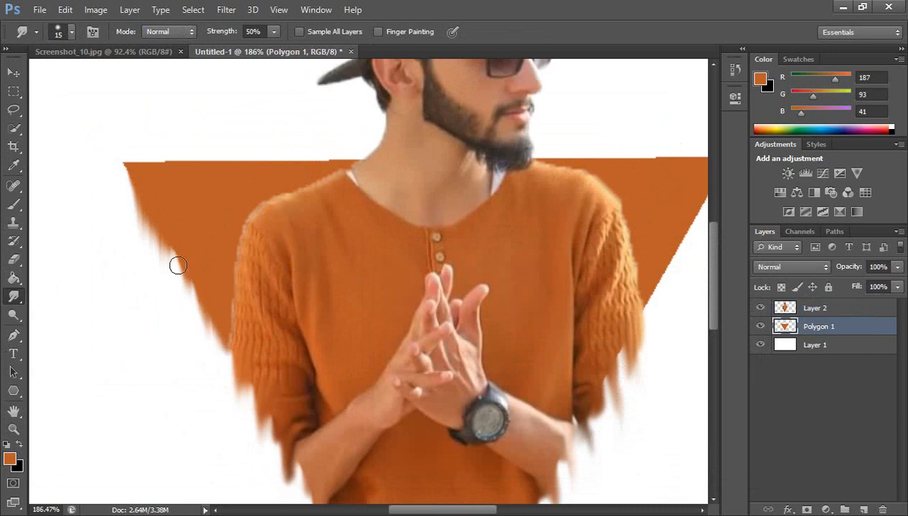
pyautogui.moveTo(179, 266)
pyautogui.mouseDown()
pyautogui.moveTo(162, 308)
pyautogui.moveTo(145, 227)
pyautogui.moveTo(142, 243)
pyautogui.mouseUp()
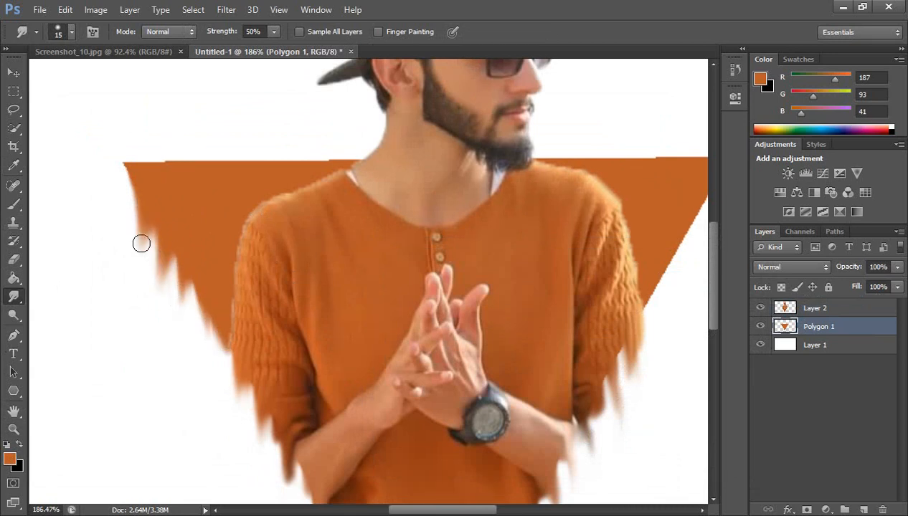
pyautogui.moveTo(199, 281); pyautogui.dragTo(232, 388)
# Smudge the right edge of the orange triangle on Polygon 1 downward into matching drips
pyautogui.hscroll(5, 482, 330)
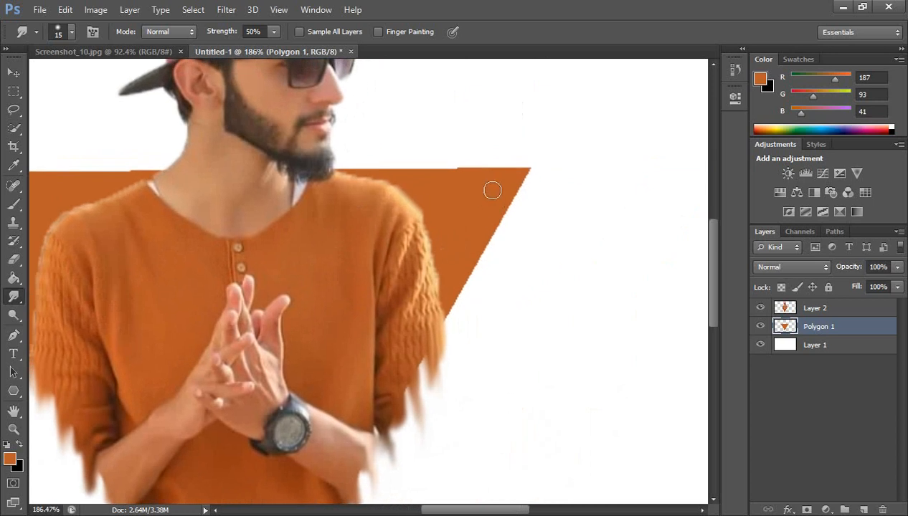
pyautogui.moveTo(522, 175)
pyautogui.mouseDown()
pyautogui.moveTo(518, 246)
pyautogui.moveTo(492, 245)
pyautogui.moveTo(508, 220)
pyautogui.moveTo(508, 235)
pyautogui.moveTo(478, 247)
pyautogui.moveTo(464, 326)
pyautogui.moveTo(453, 320)
pyautogui.moveTo(504, 235)
pyautogui.moveTo(495, 295)
pyautogui.moveTo(458, 314)
pyautogui.moveTo(469, 371)
pyautogui.moveTo(447, 374)
pyautogui.mouseUp()
pyautogui.press('z')
pyautogui.hotkey('ctrl', '0')
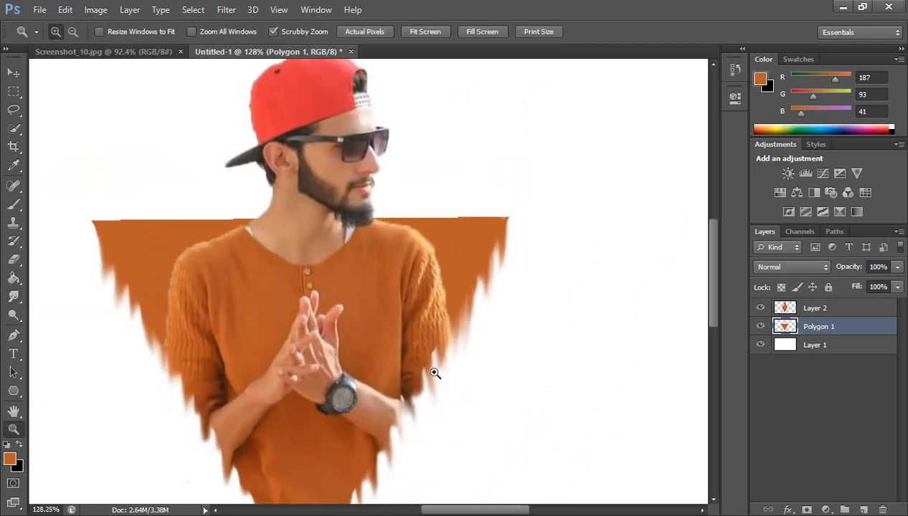
# Merge Layer 2 and Polygon 1 down into Layer 1
pyautogui.click(13, 73)
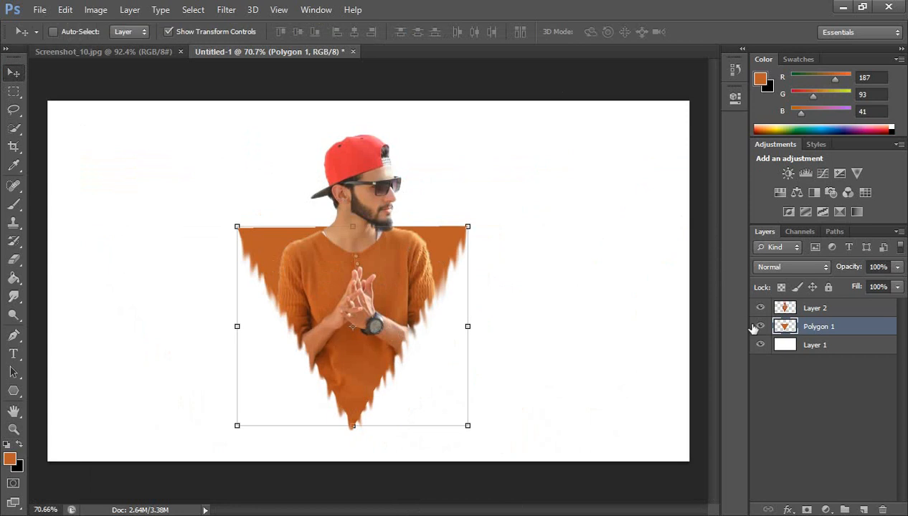
pyautogui.click(788, 380)
pyautogui.click(804, 311)
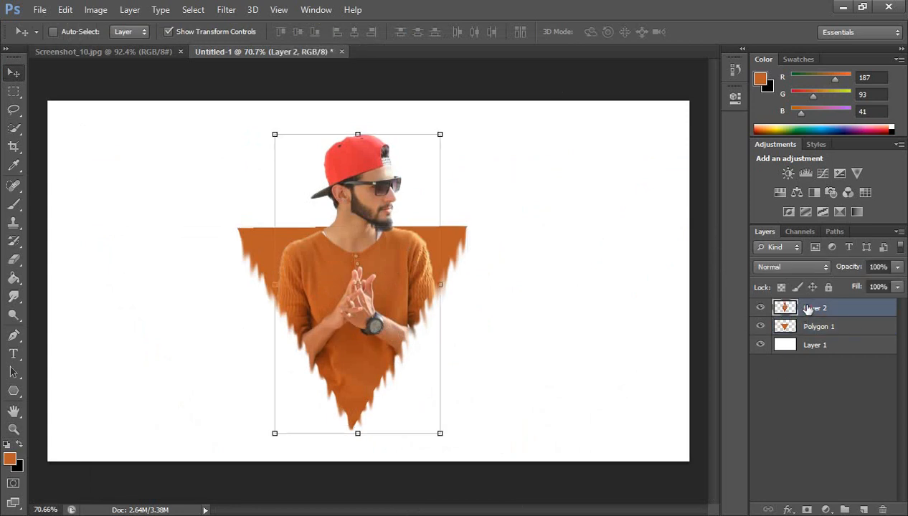
pyautogui.click(816, 371)
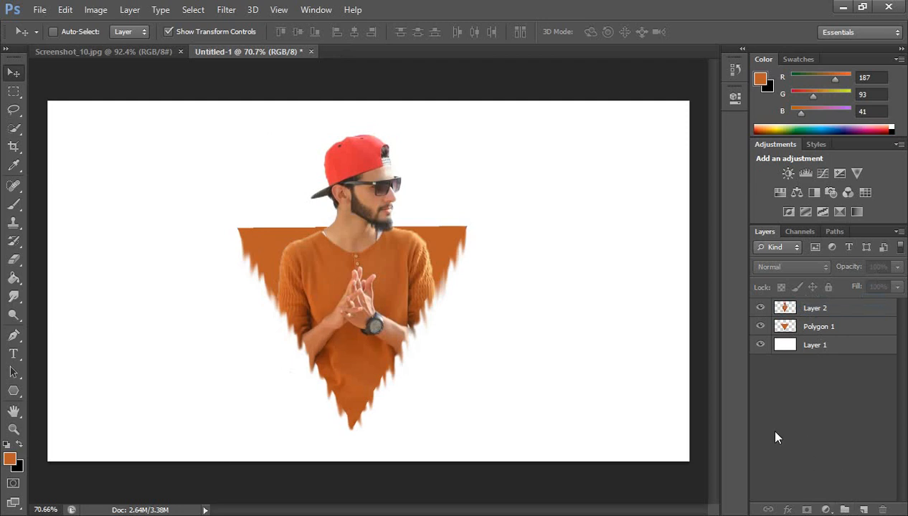
pyautogui.click(828, 310)
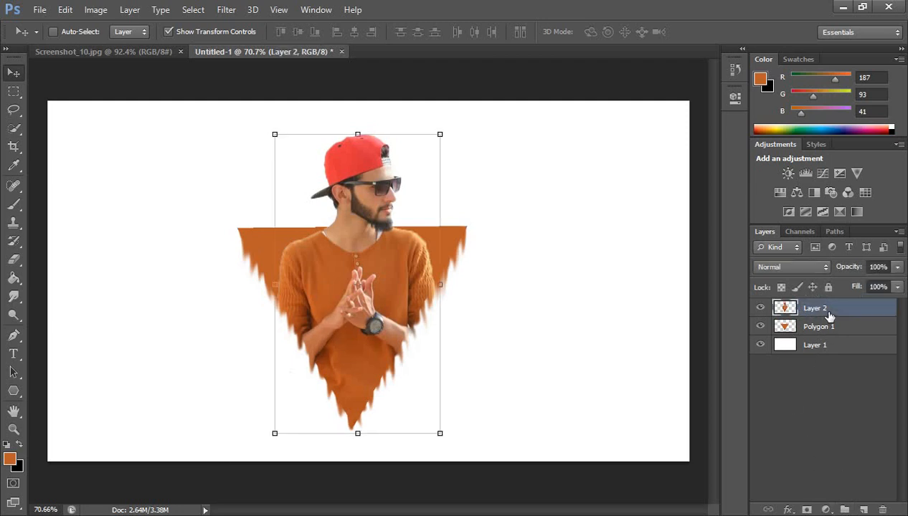
pyautogui.hotkey('ctrl', 'e')
pyautogui.hotkey('ctrl', 'e')
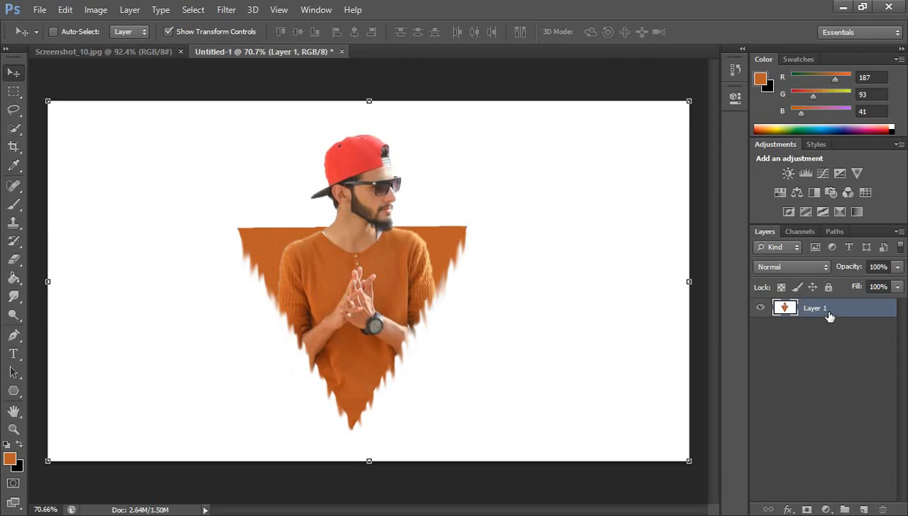
# Add a Curves adjustment layer above Layer 1 and raise the RGB curve slightly at the midtones to brighten the image
pyautogui.click(830, 504)
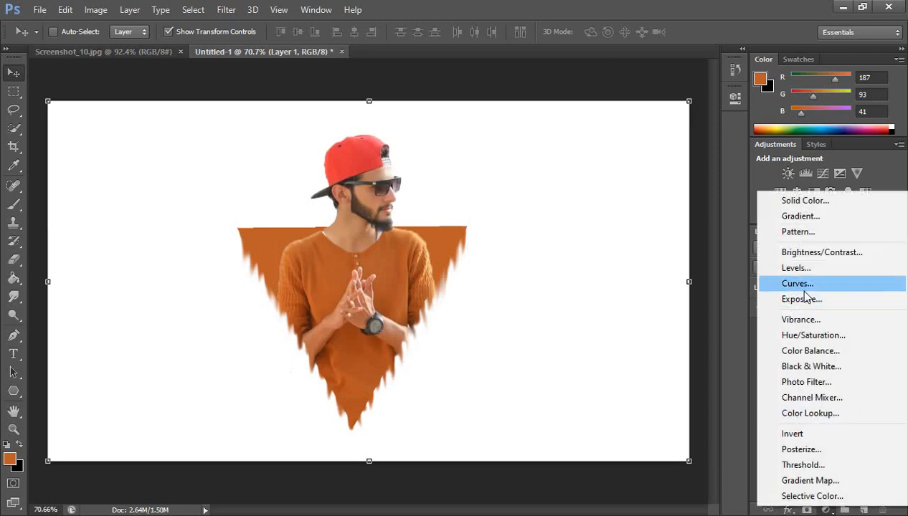
pyautogui.click(809, 287)
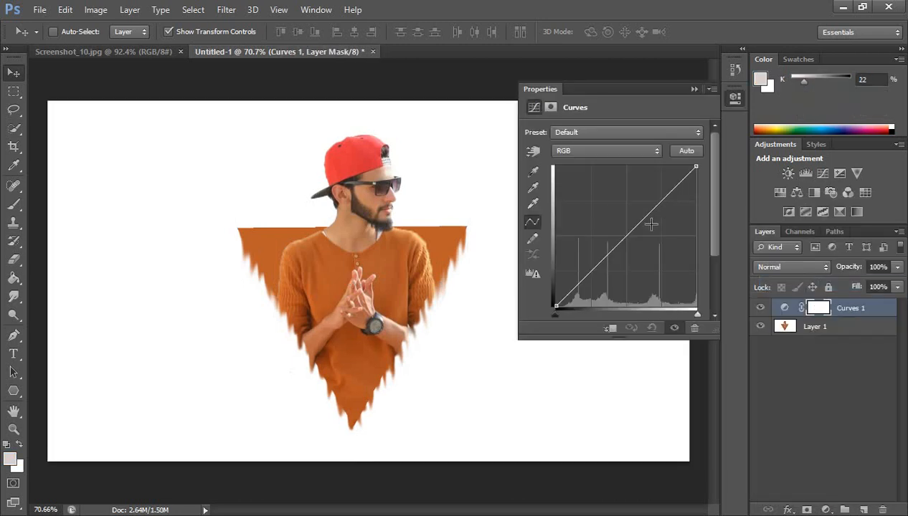
pyautogui.moveTo(631, 231)
pyautogui.mouseDown()
pyautogui.moveTo(622, 217)
pyautogui.moveTo(637, 214)
pyautogui.mouseUp()
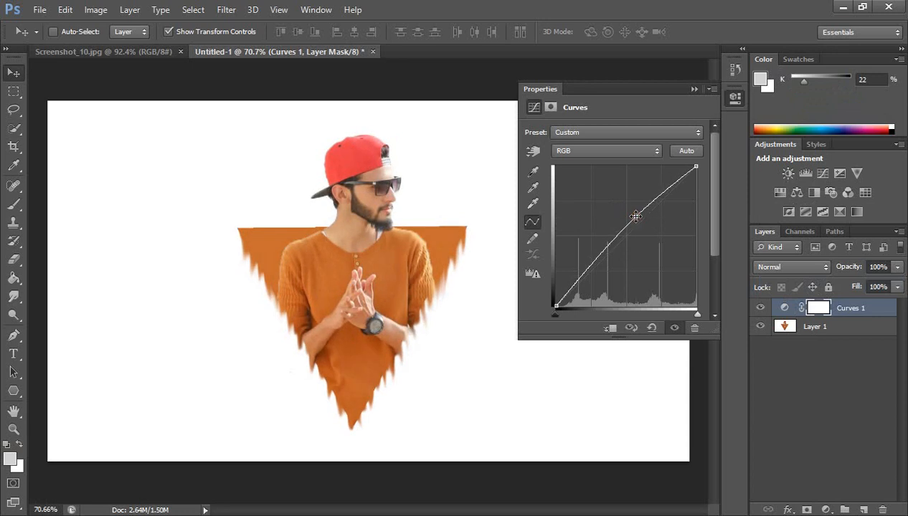
pyautogui.click(693, 89)
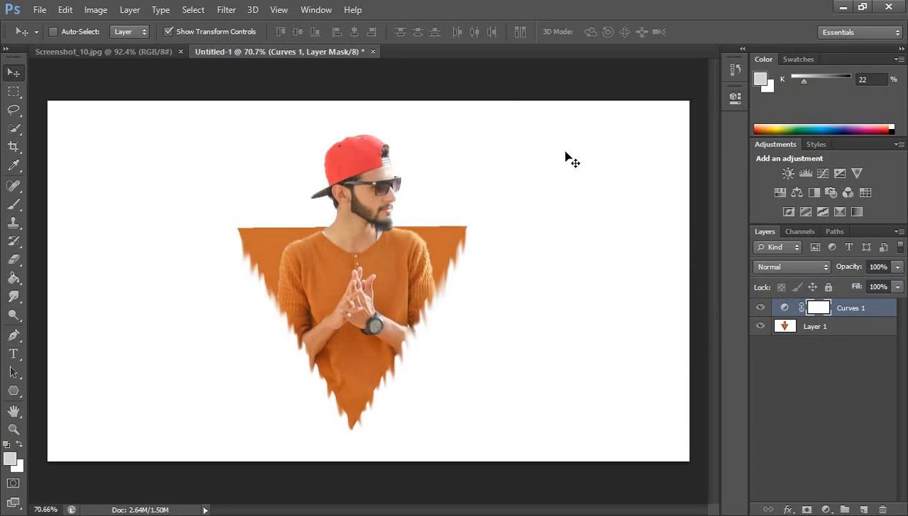